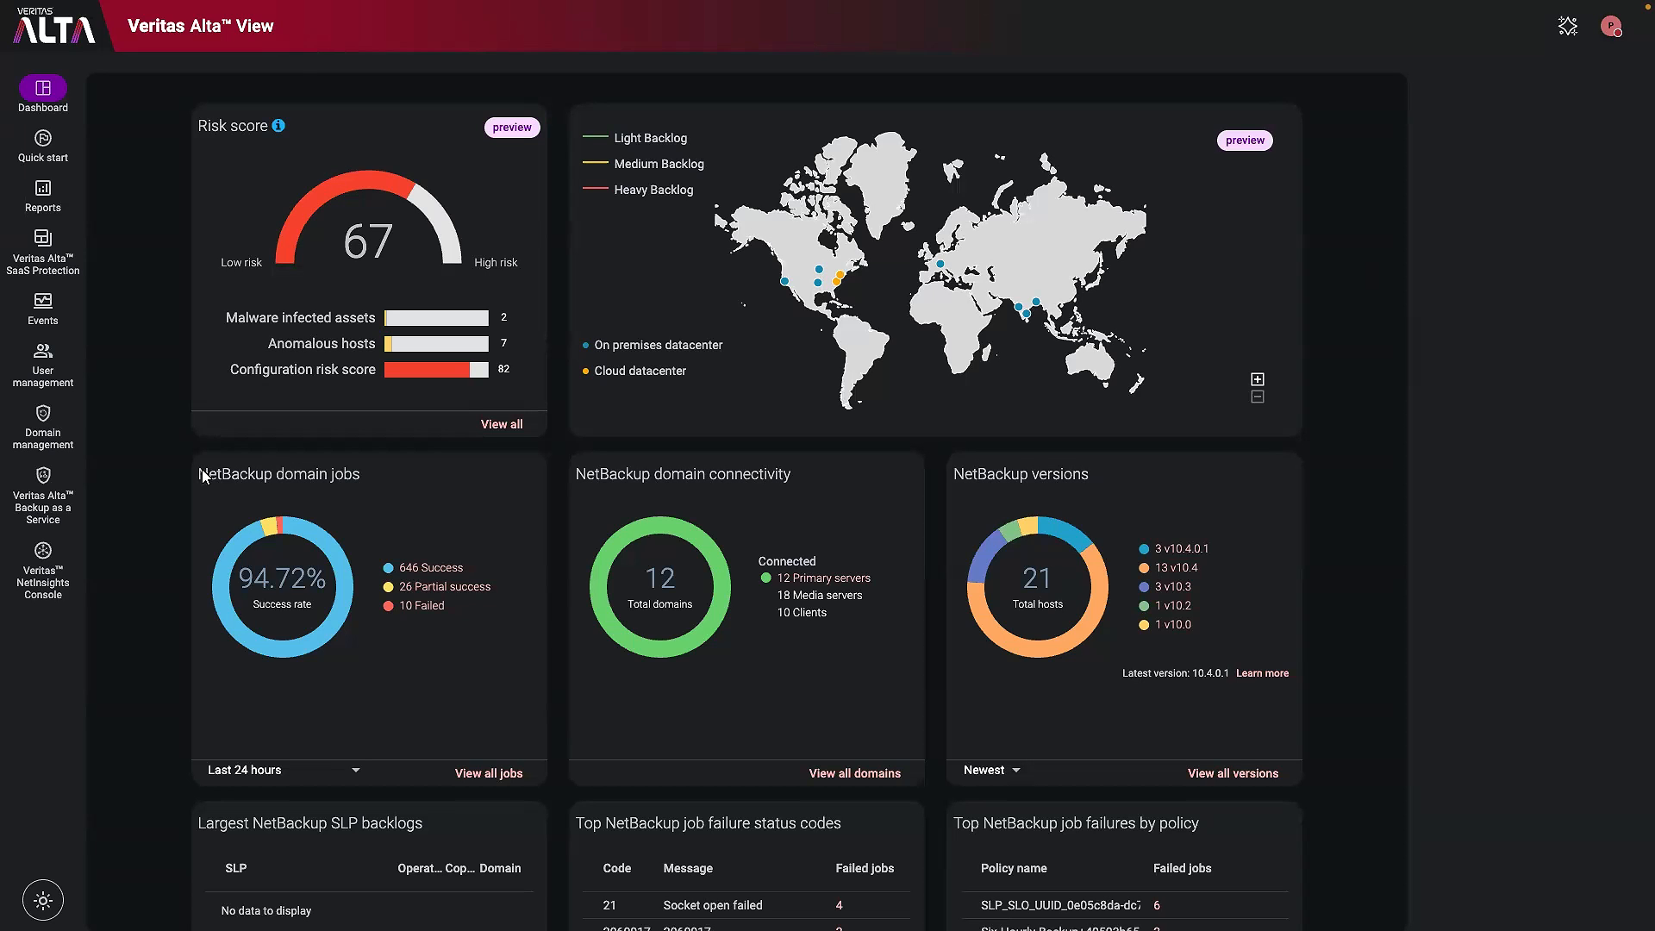
# - Open the list of blueprints in the Recovery orchestration area of Domain management
pyautogui.moveTo(49, 423)
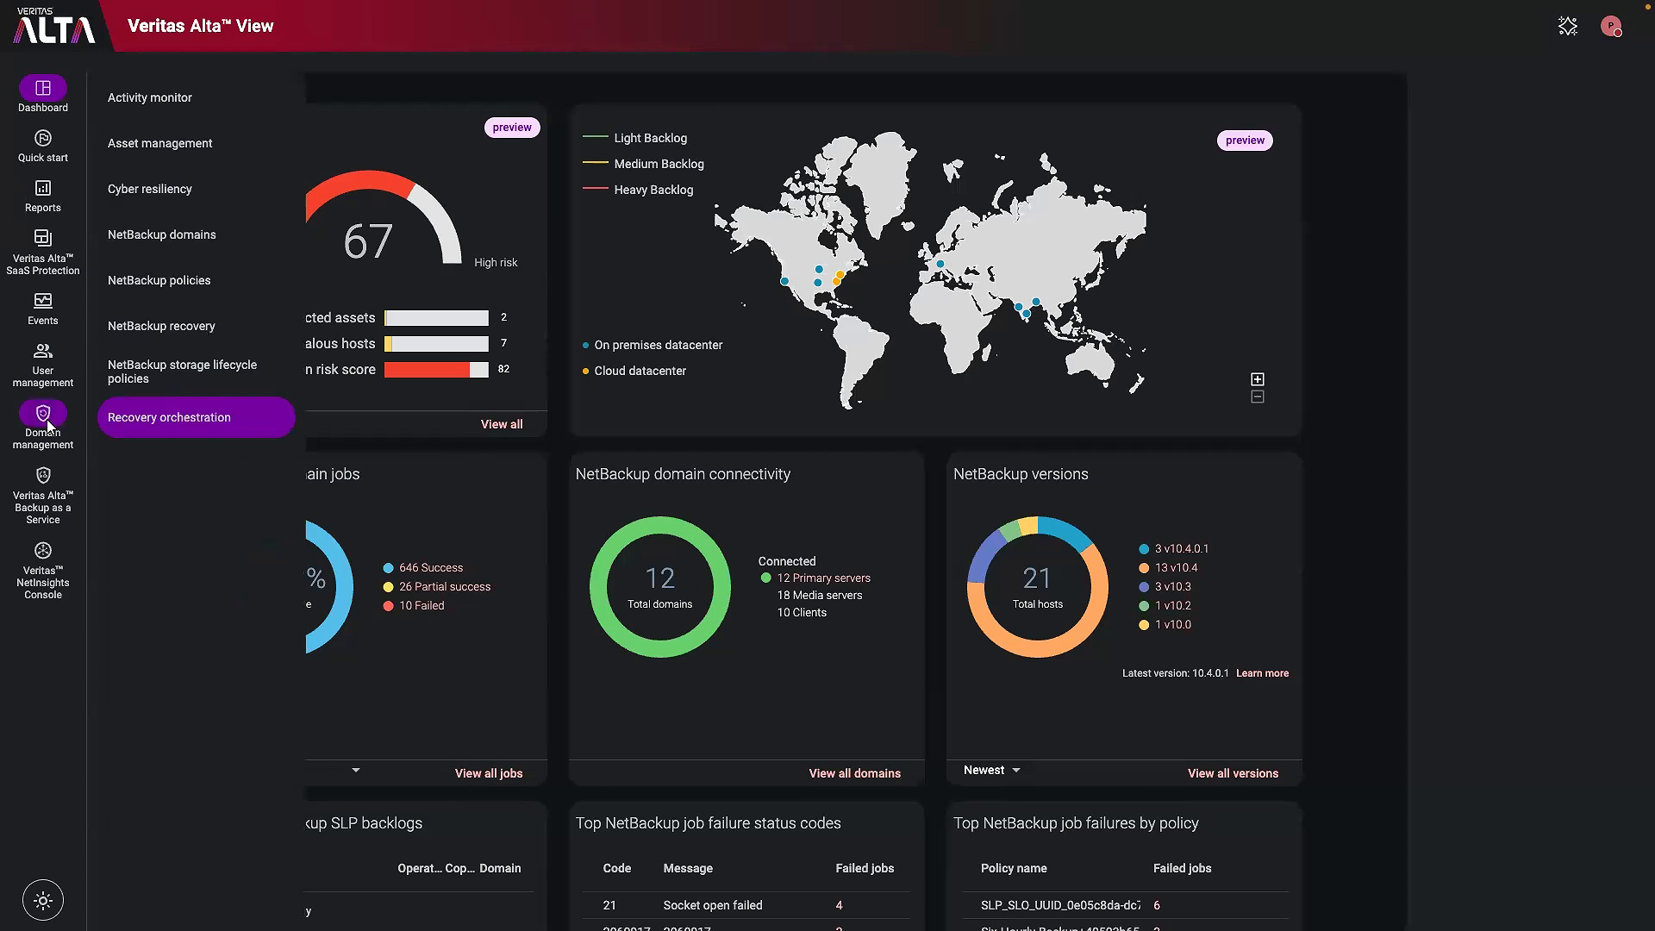
pyautogui.click(189, 417)
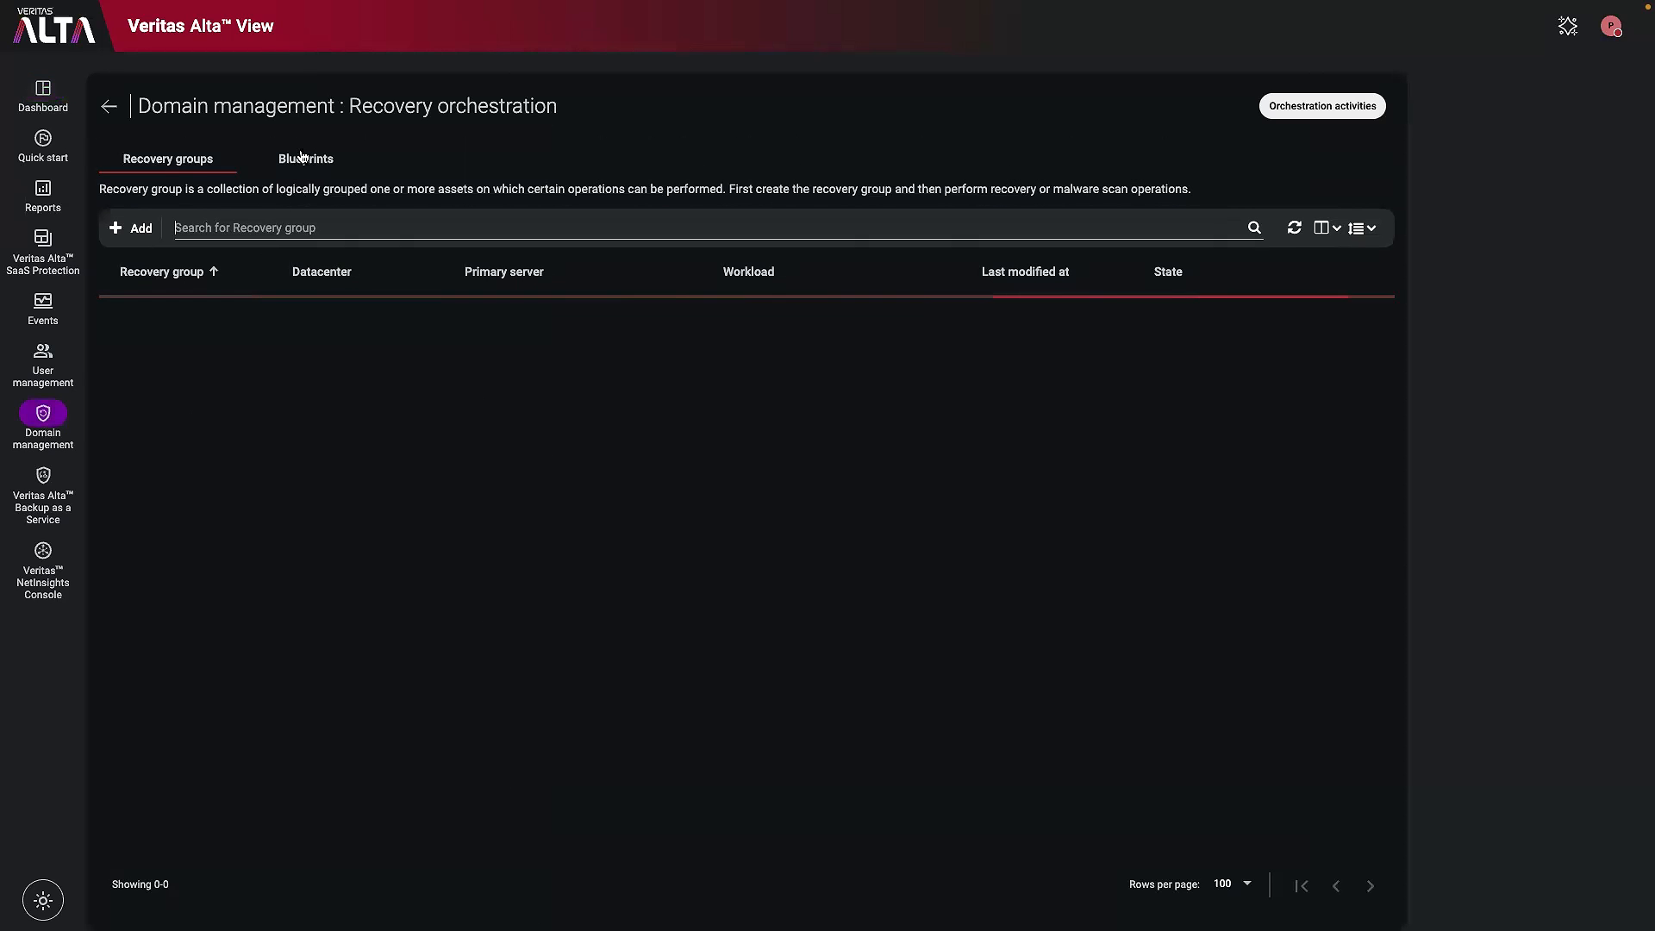
pyautogui.click(301, 160)
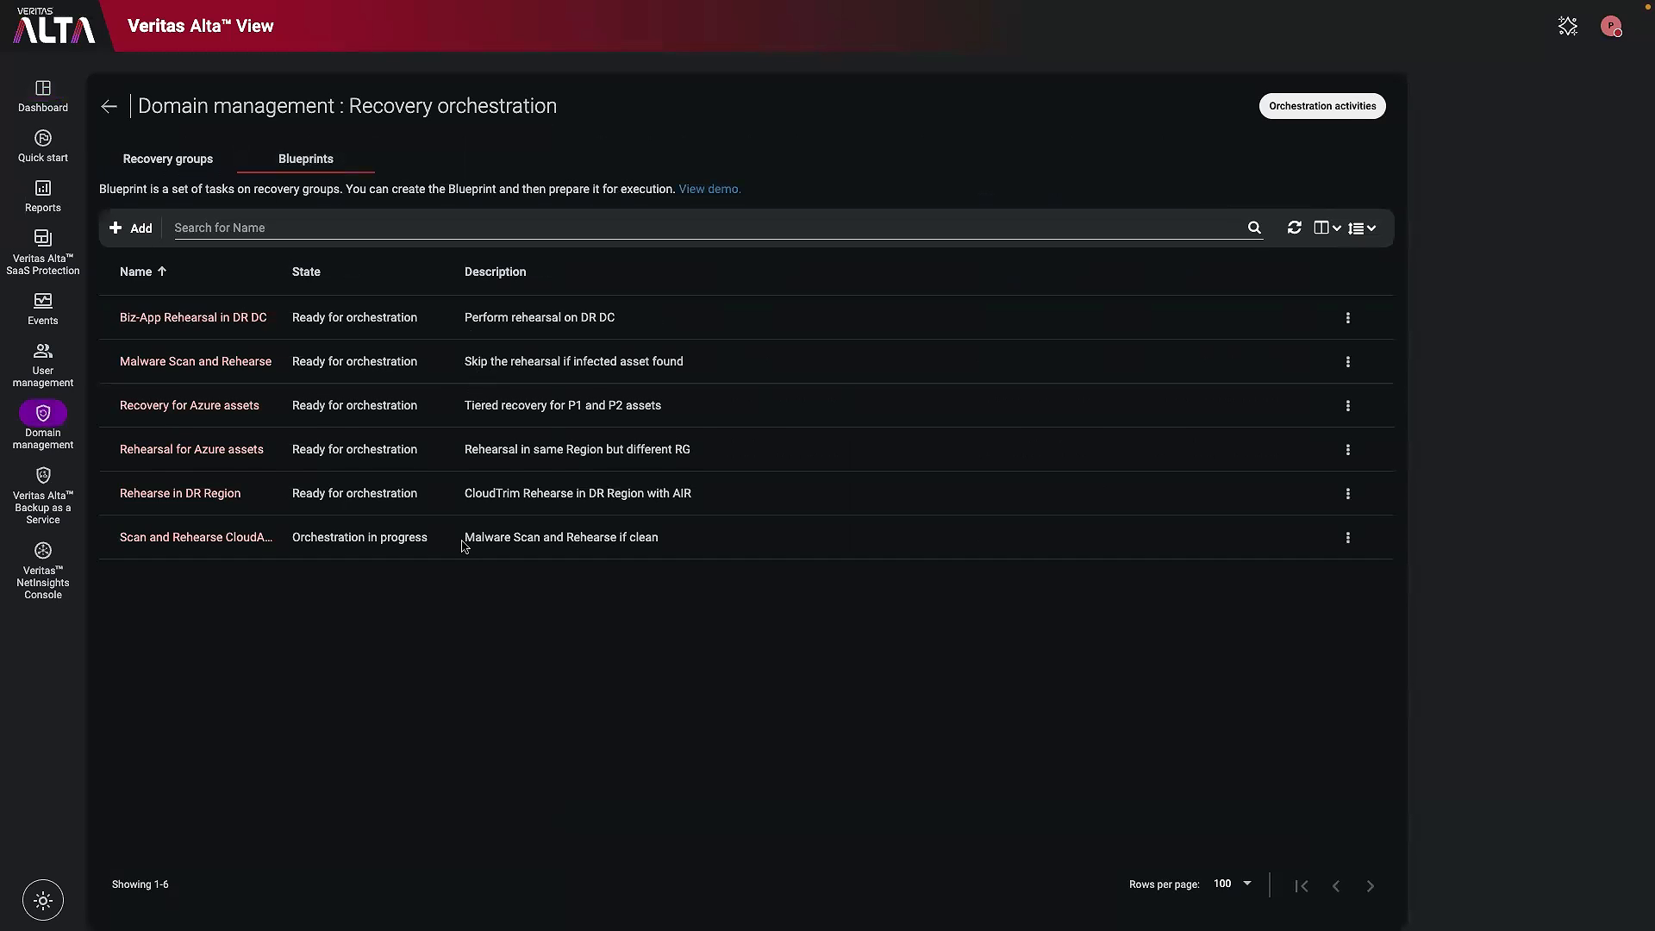
# - Start a new blueprint with the name "demo" and the description "demo"
pyautogui.click(116, 232)
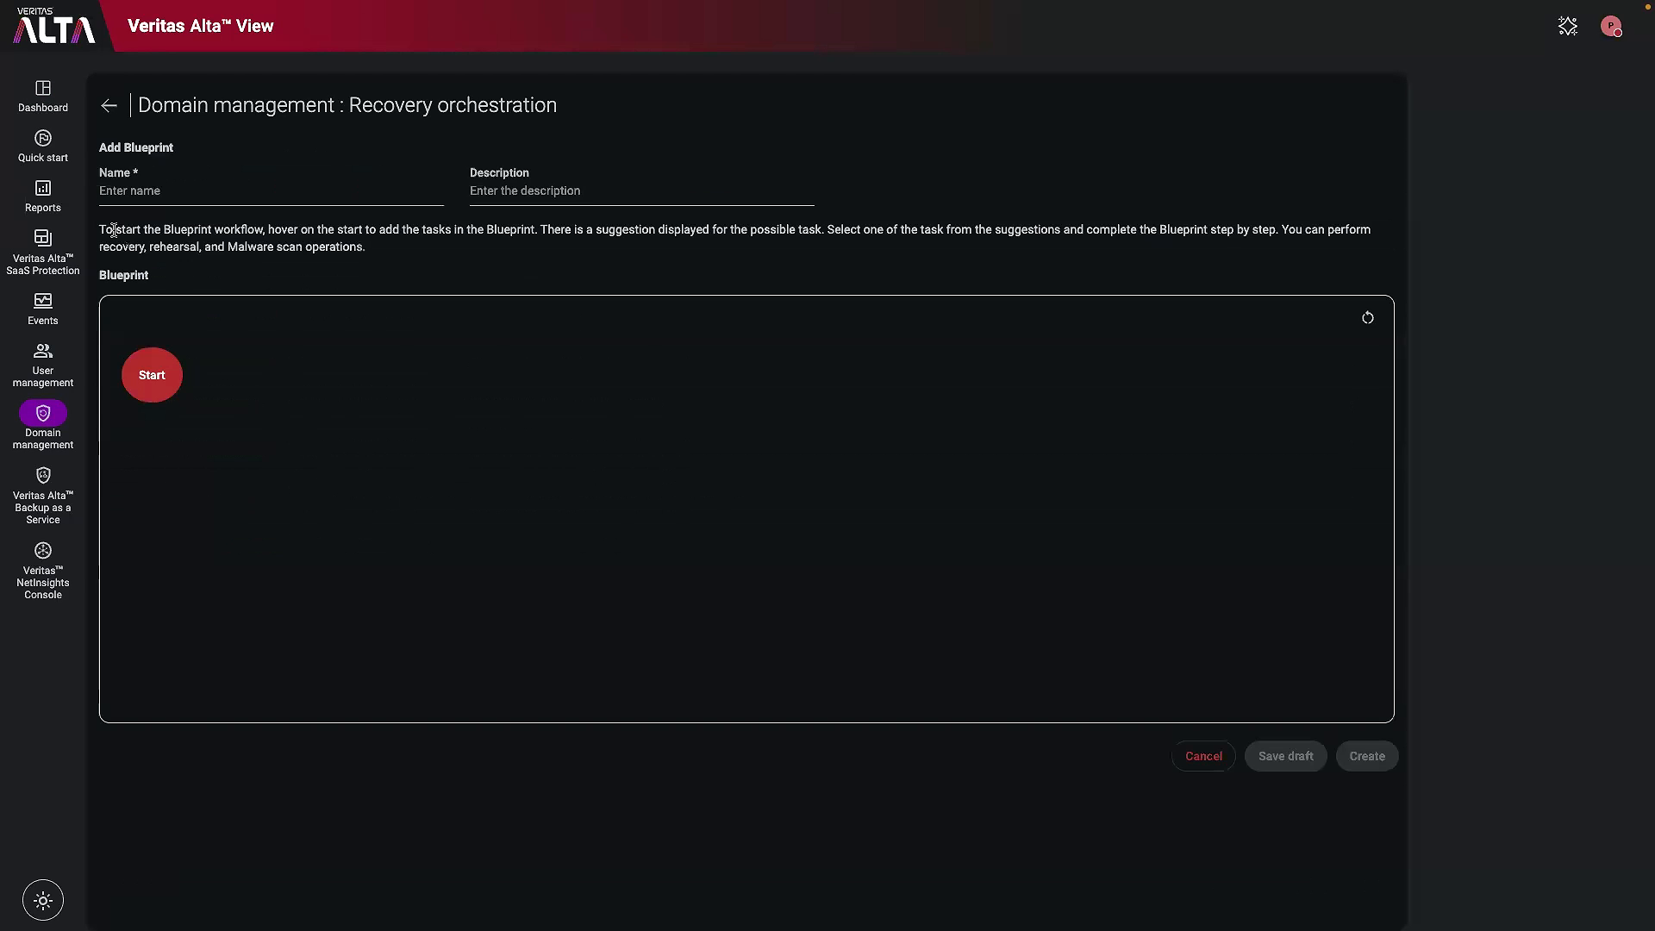
pyautogui.click(172, 193)
pyautogui.write('demo')
pyautogui.press('Tab')
pyautogui.write('demo')
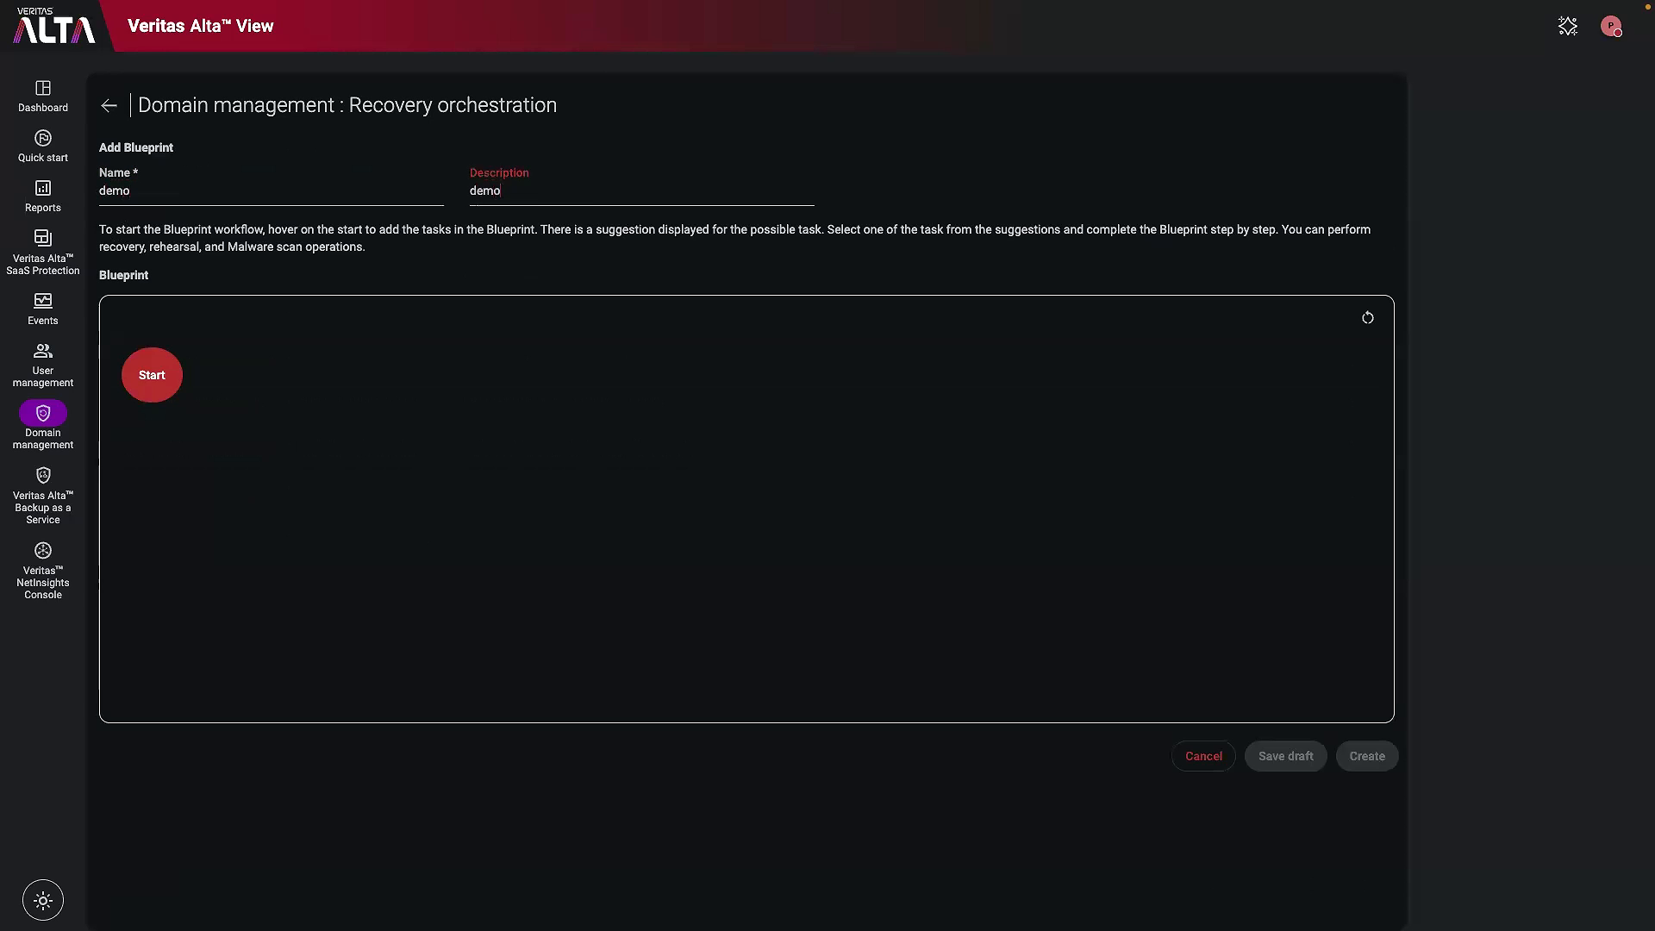
# - Add a Malware scan task after Start, using the CloudTrim Jump Host recovery group and the Scan at source configuration
pyautogui.click(173, 383)
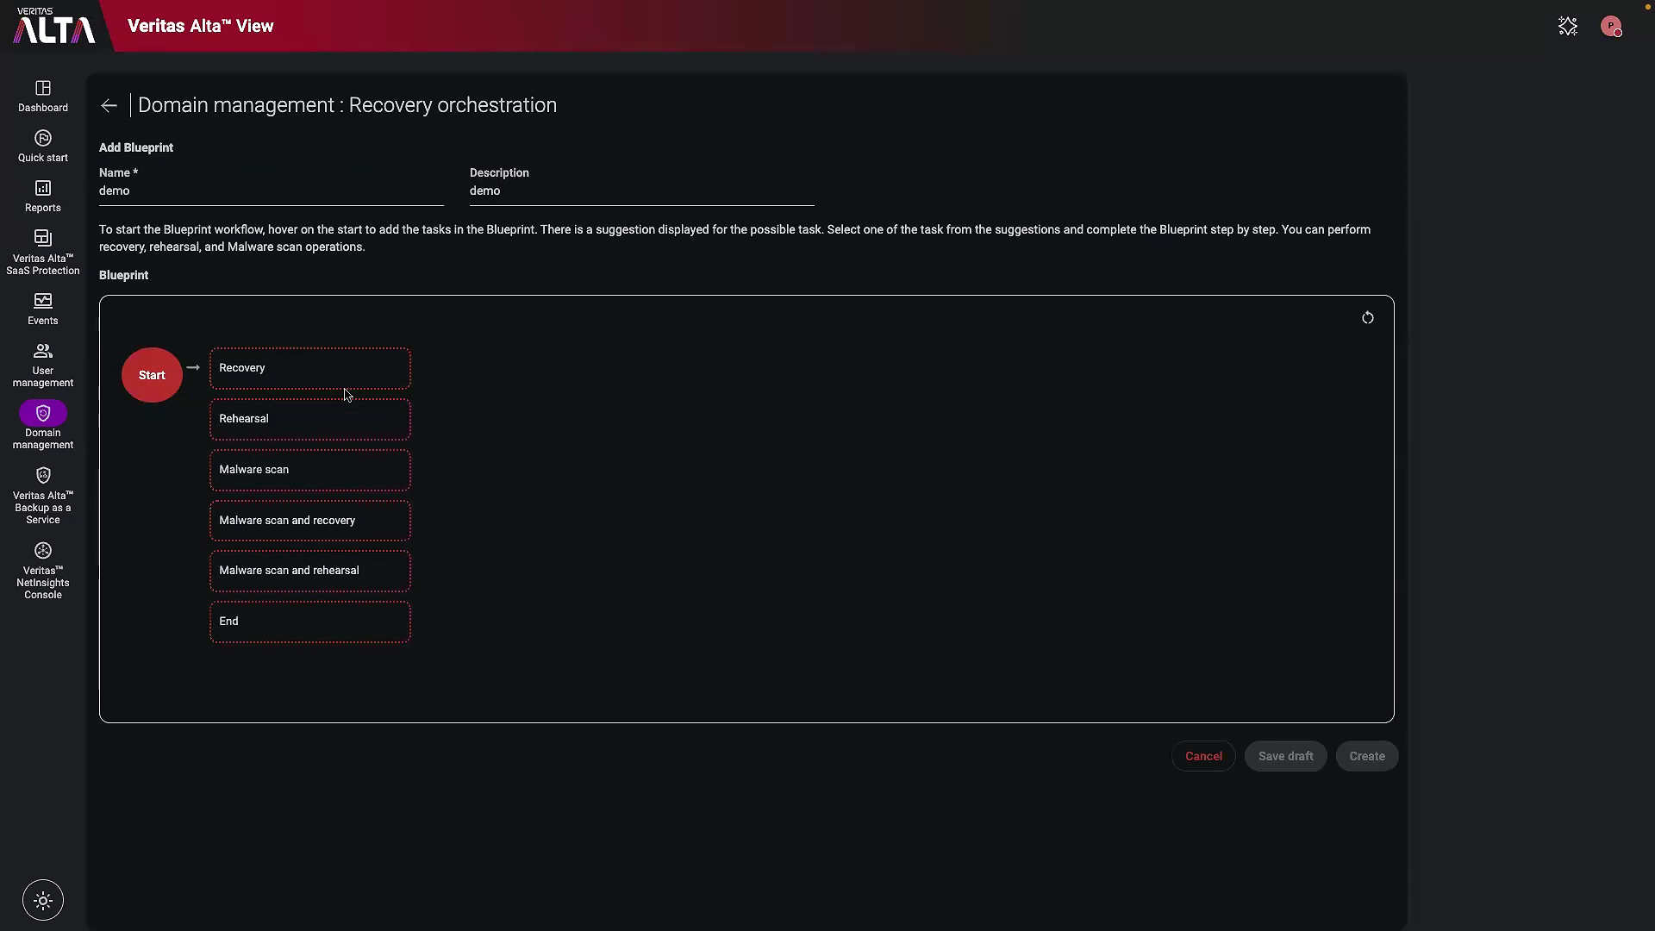
pyautogui.click(335, 474)
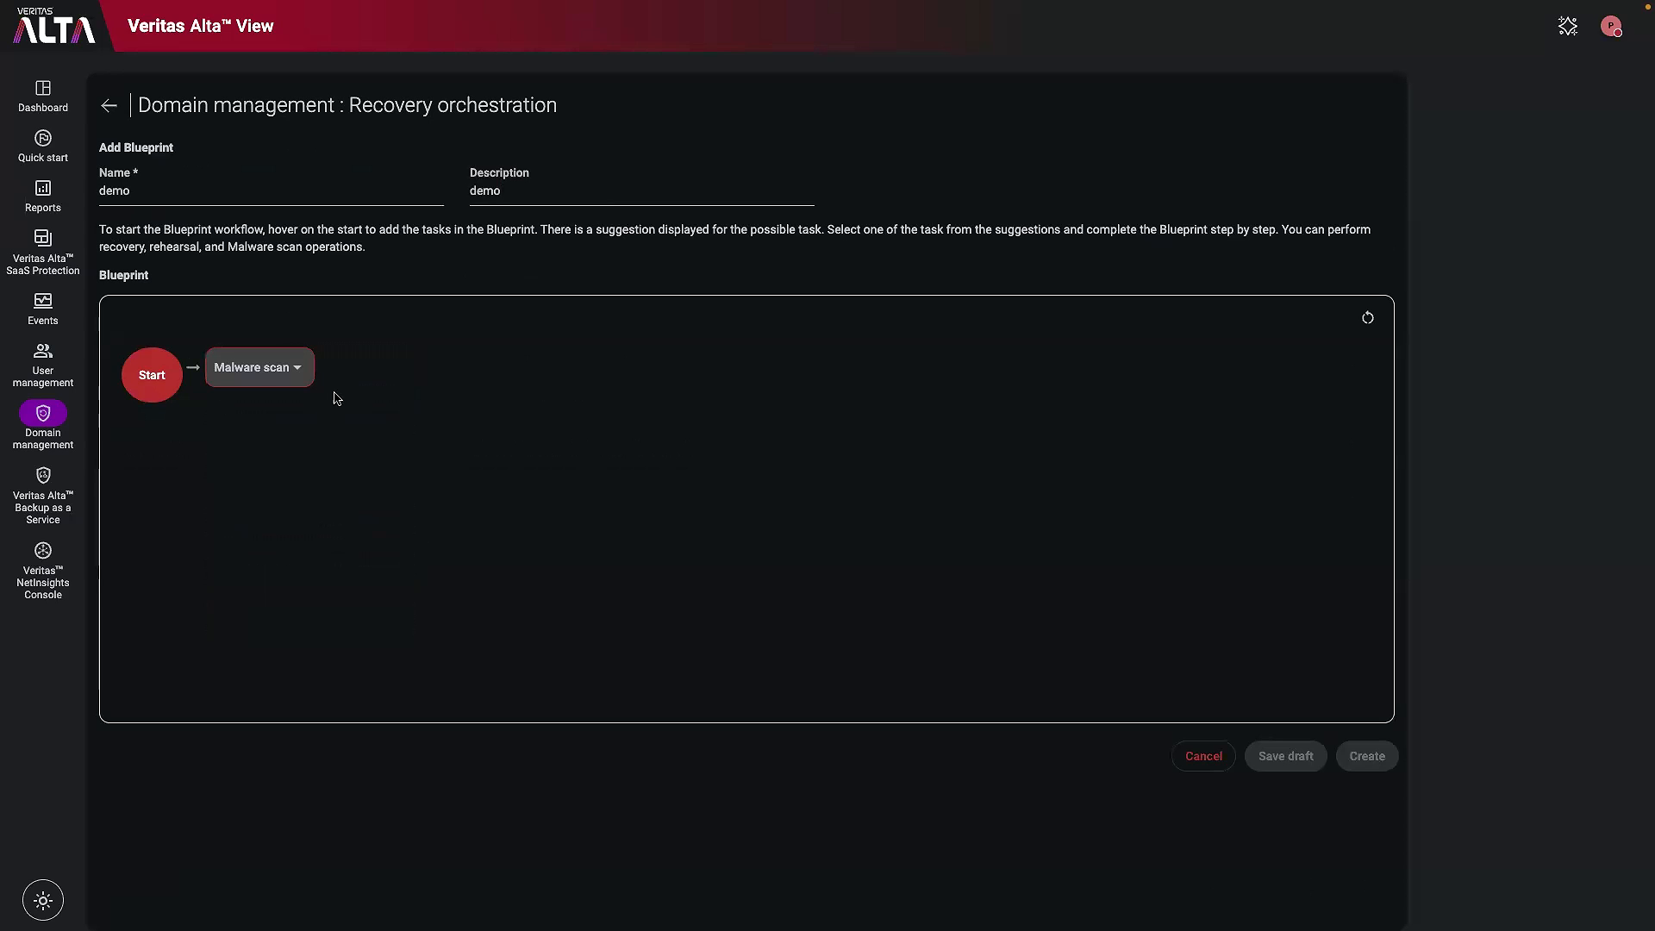
pyautogui.click(298, 371)
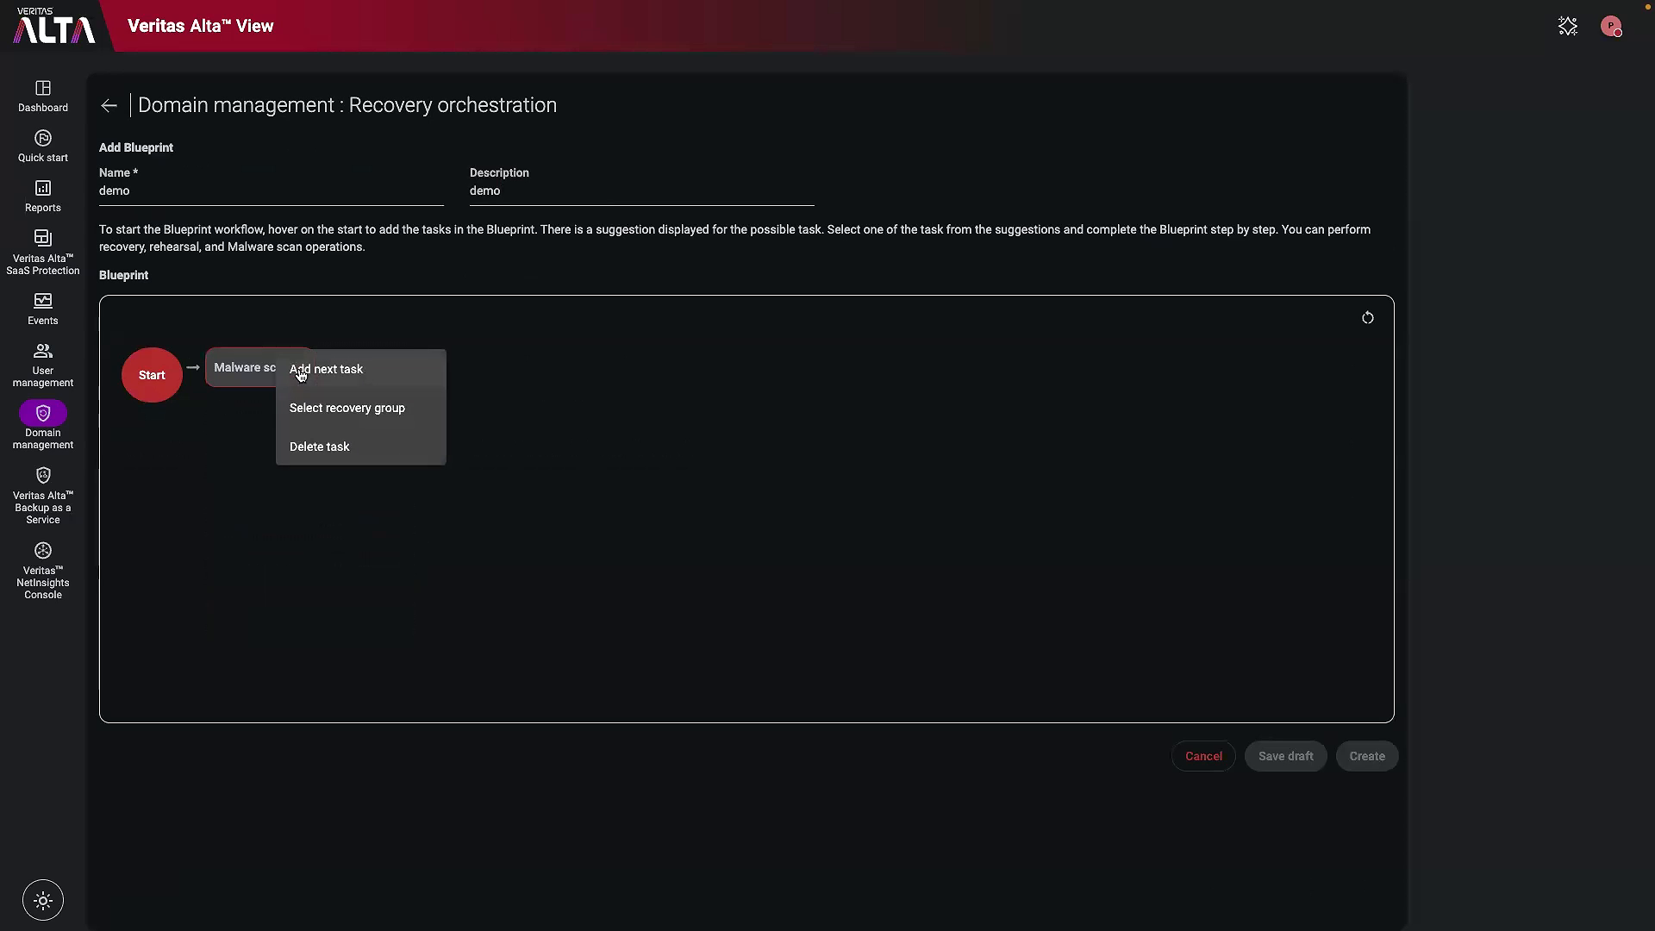
pyautogui.click(346, 409)
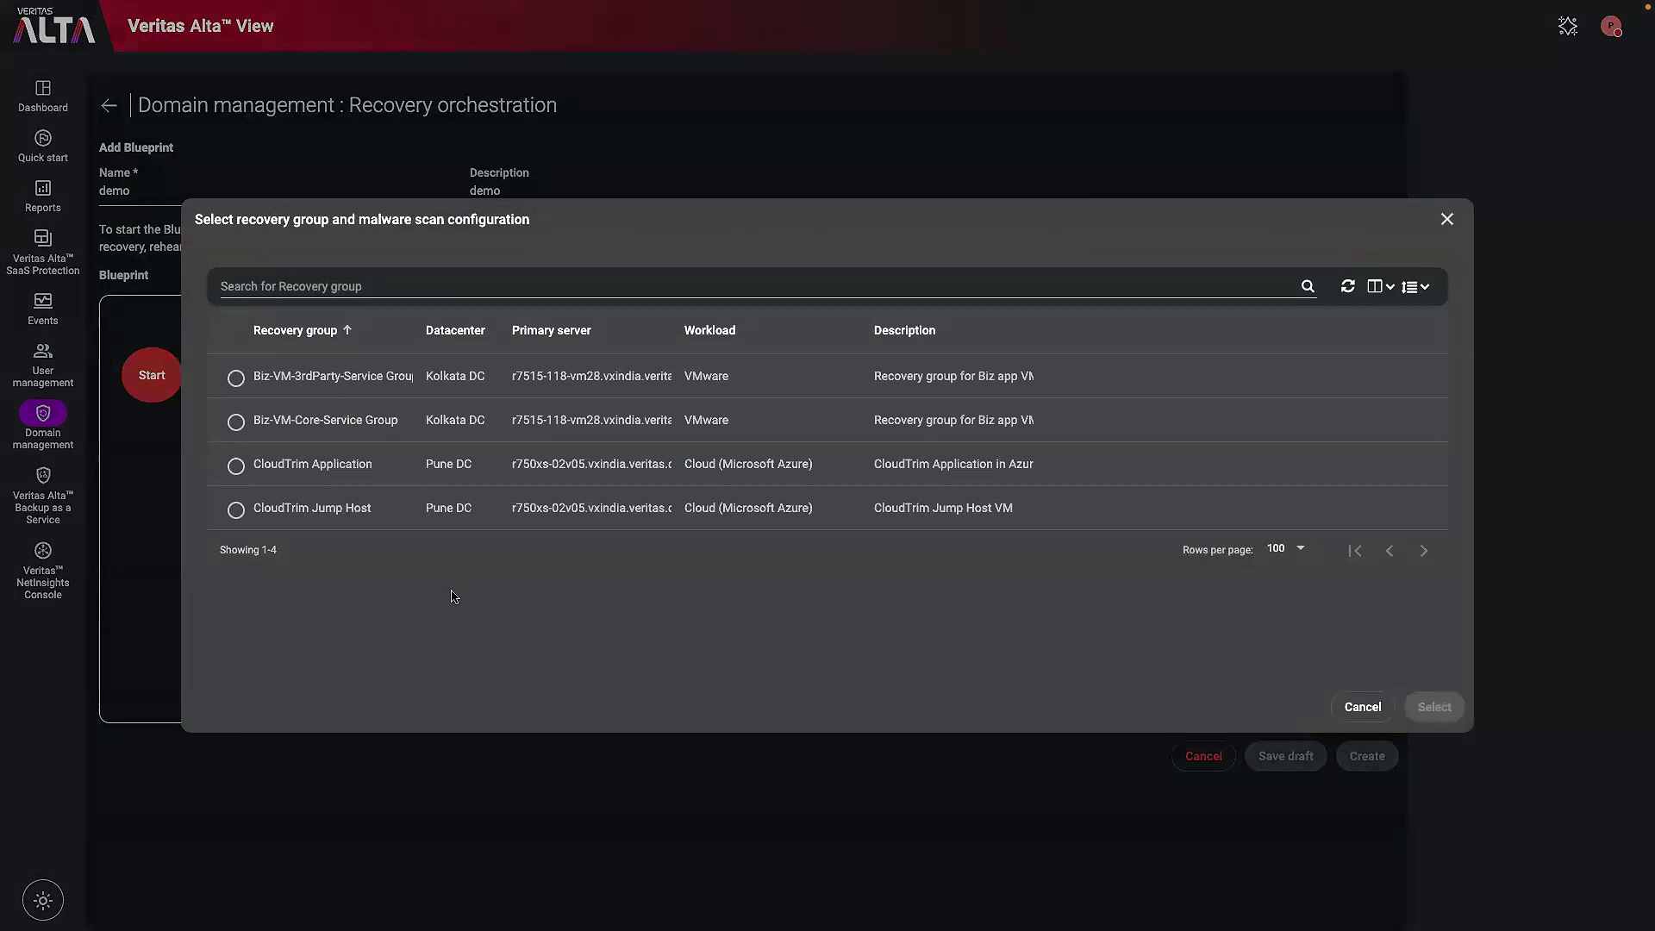
pyautogui.click(236, 510)
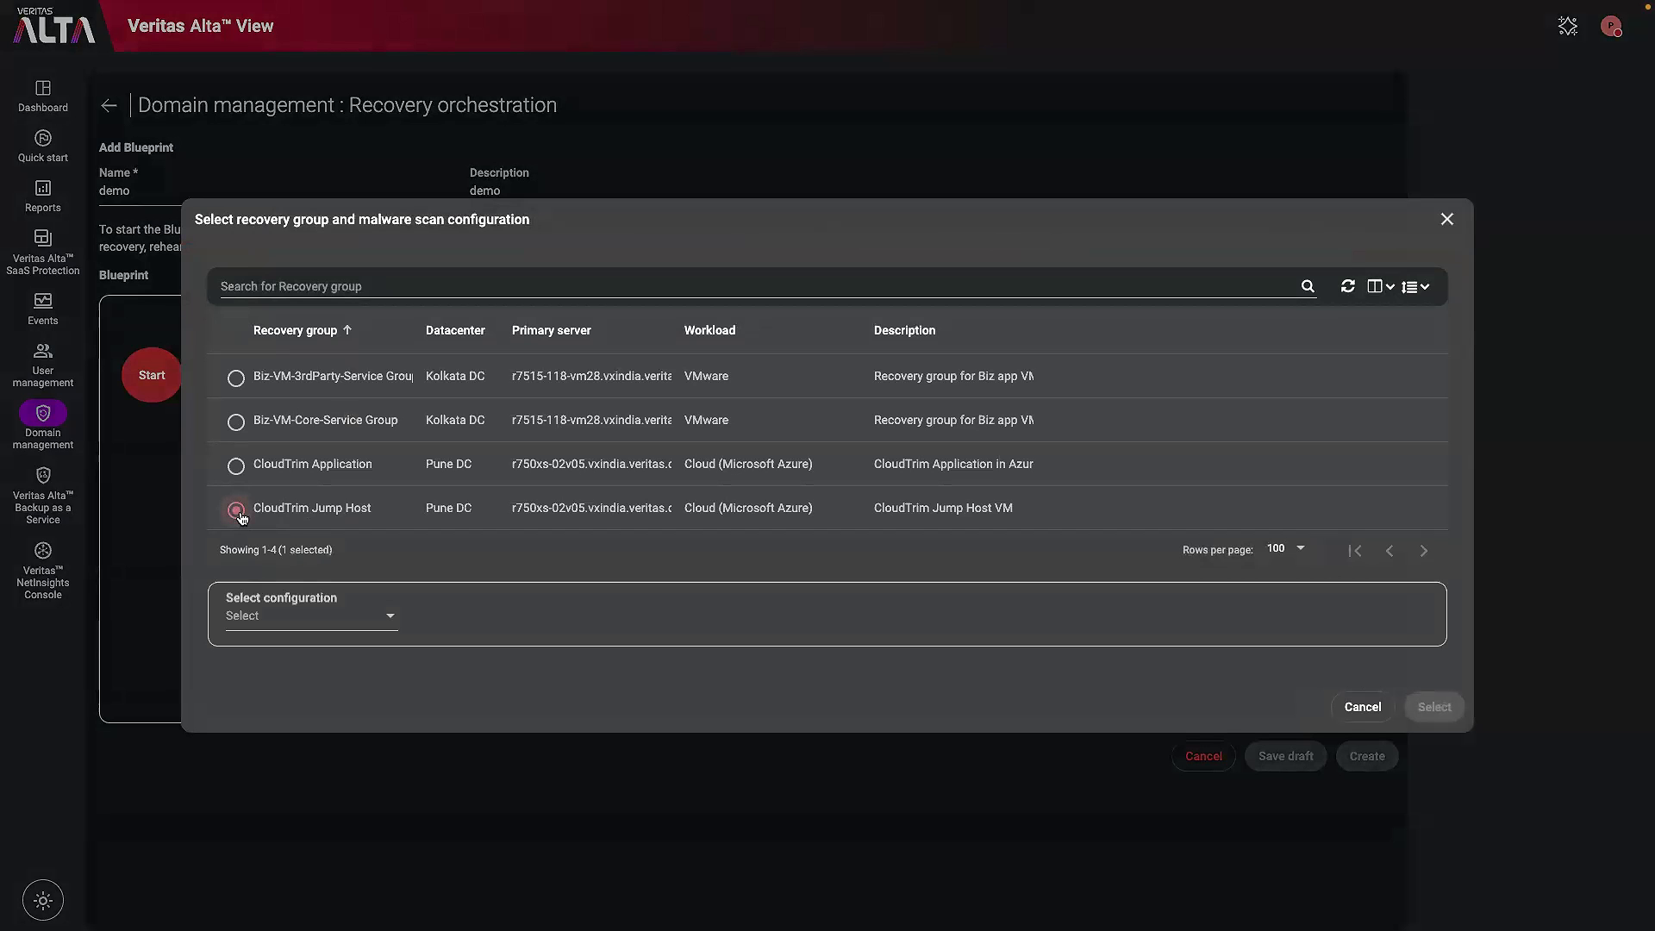
pyautogui.click(390, 621)
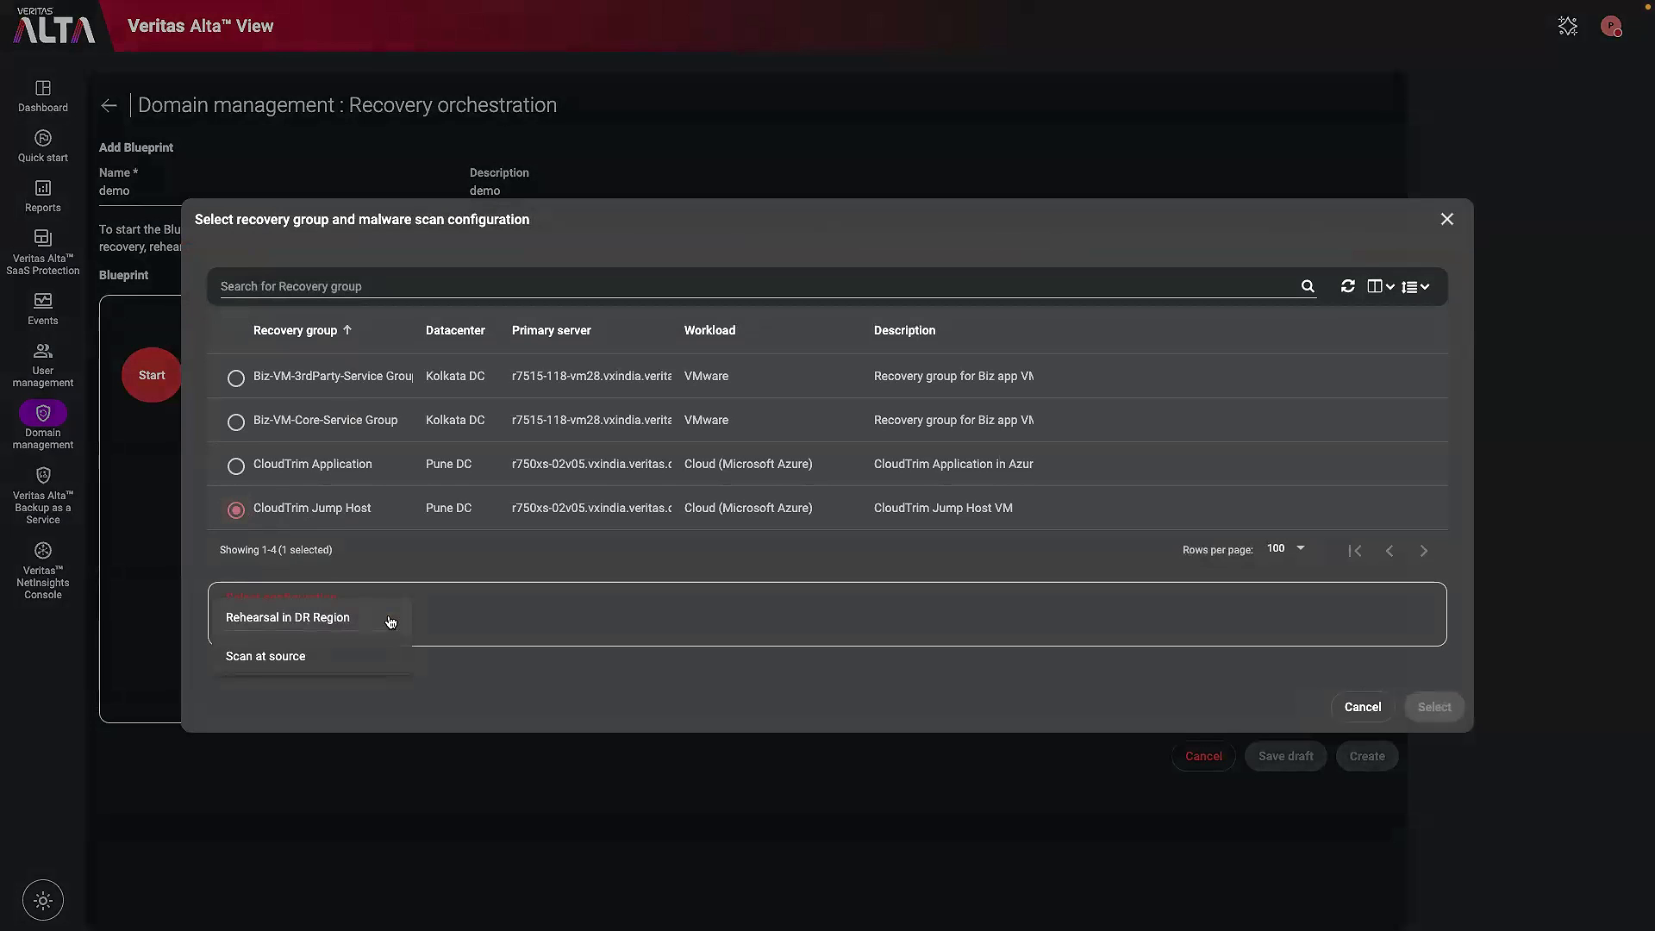
pyautogui.click(304, 658)
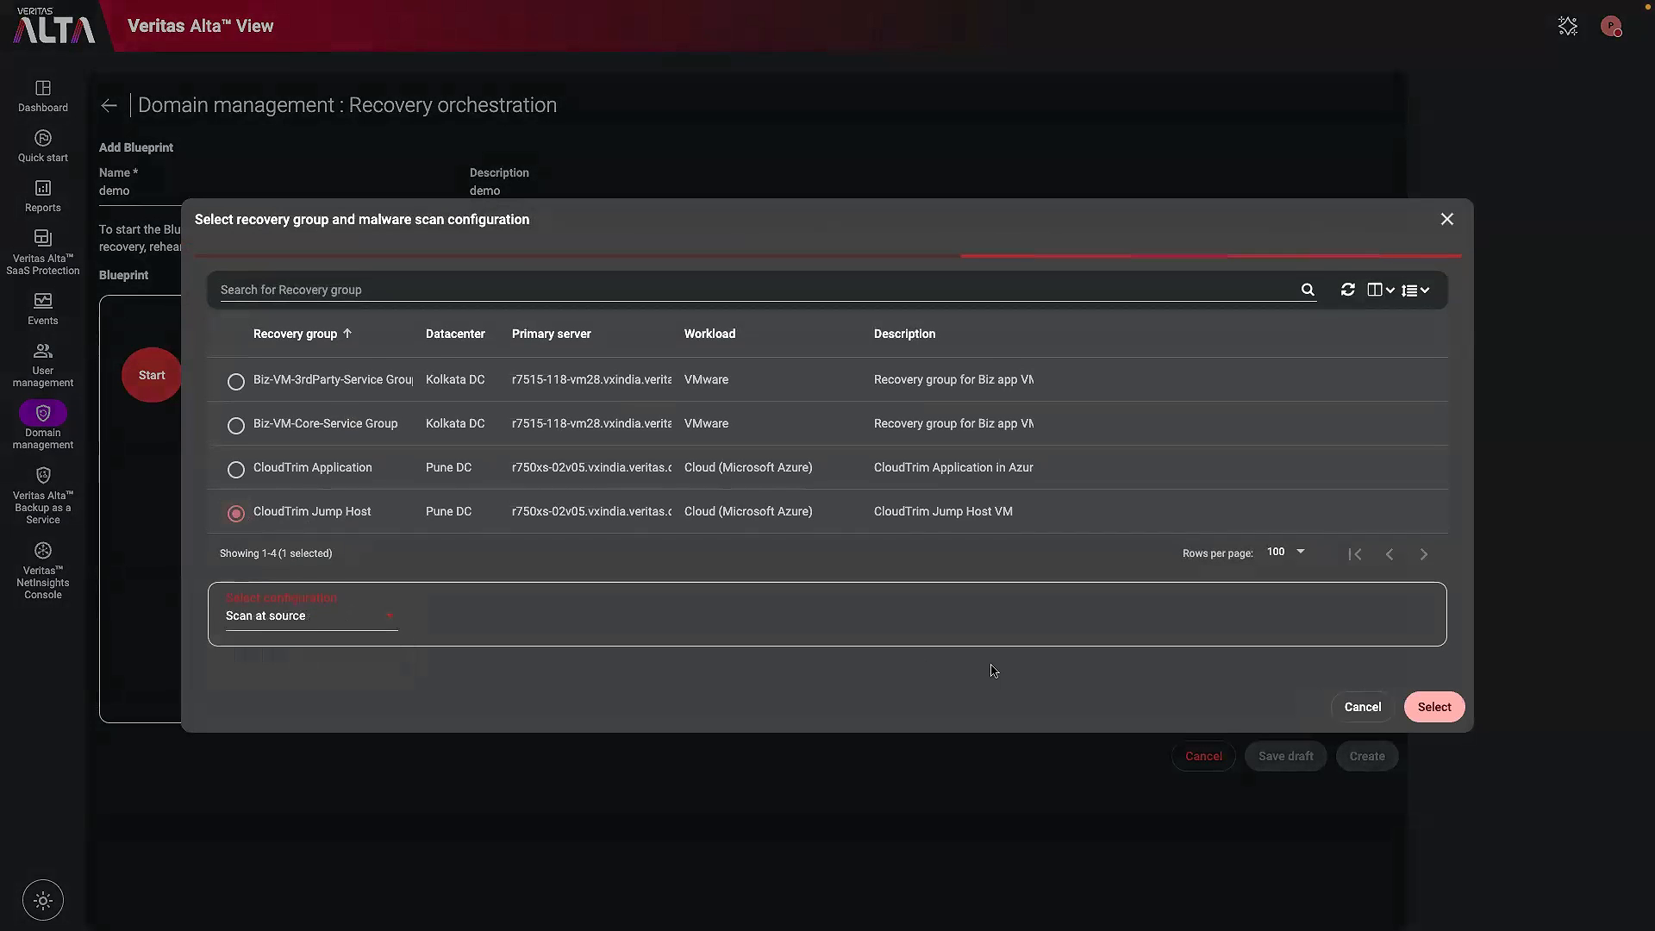
pyautogui.click(1435, 708)
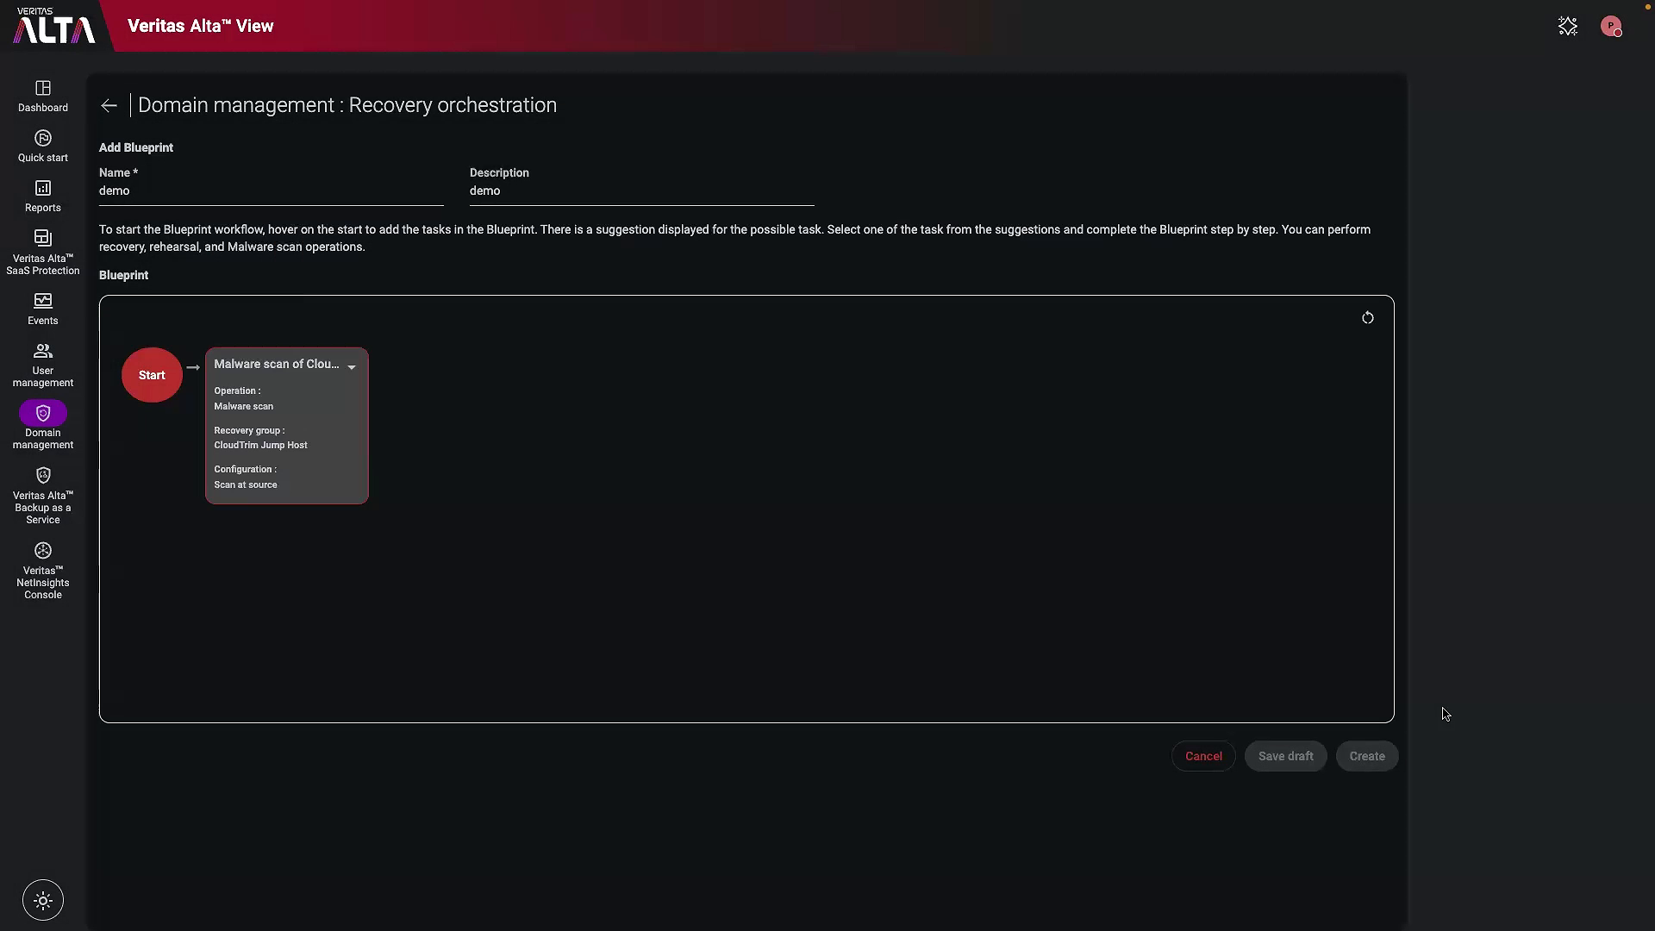
# - Add a Rehearsal task after the malware scan, using the CloudTrim Jump Host recovery group and the Rehearsal in DR Region configuration
pyautogui.click(353, 371)
pyautogui.click(394, 337)
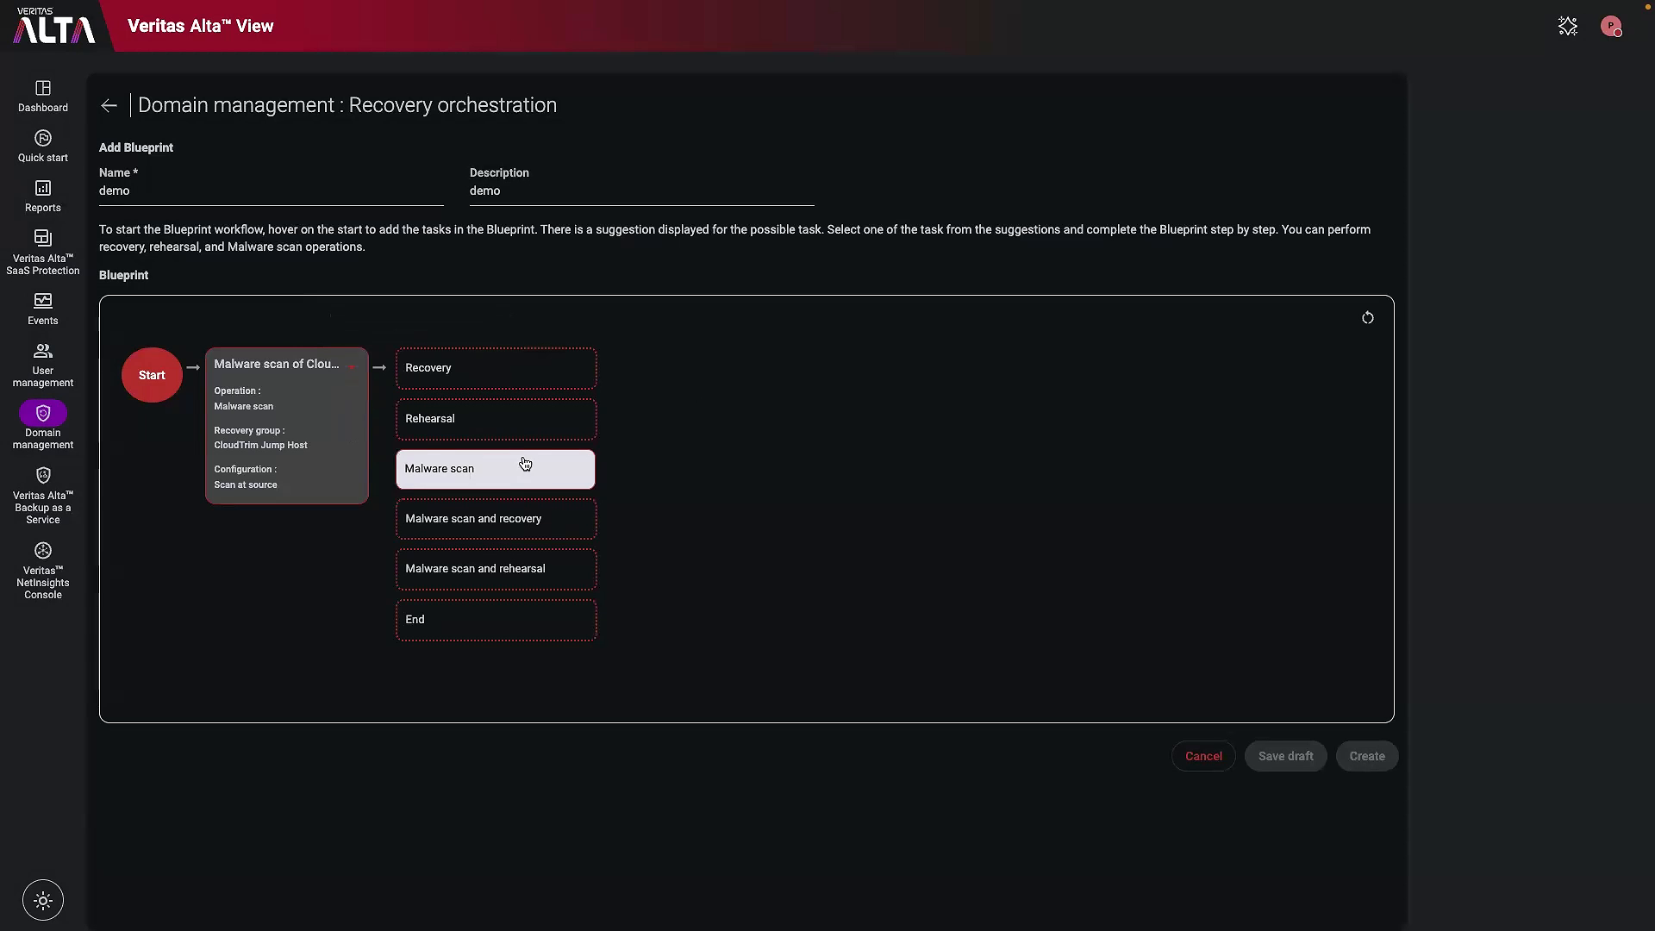
pyautogui.click(528, 424)
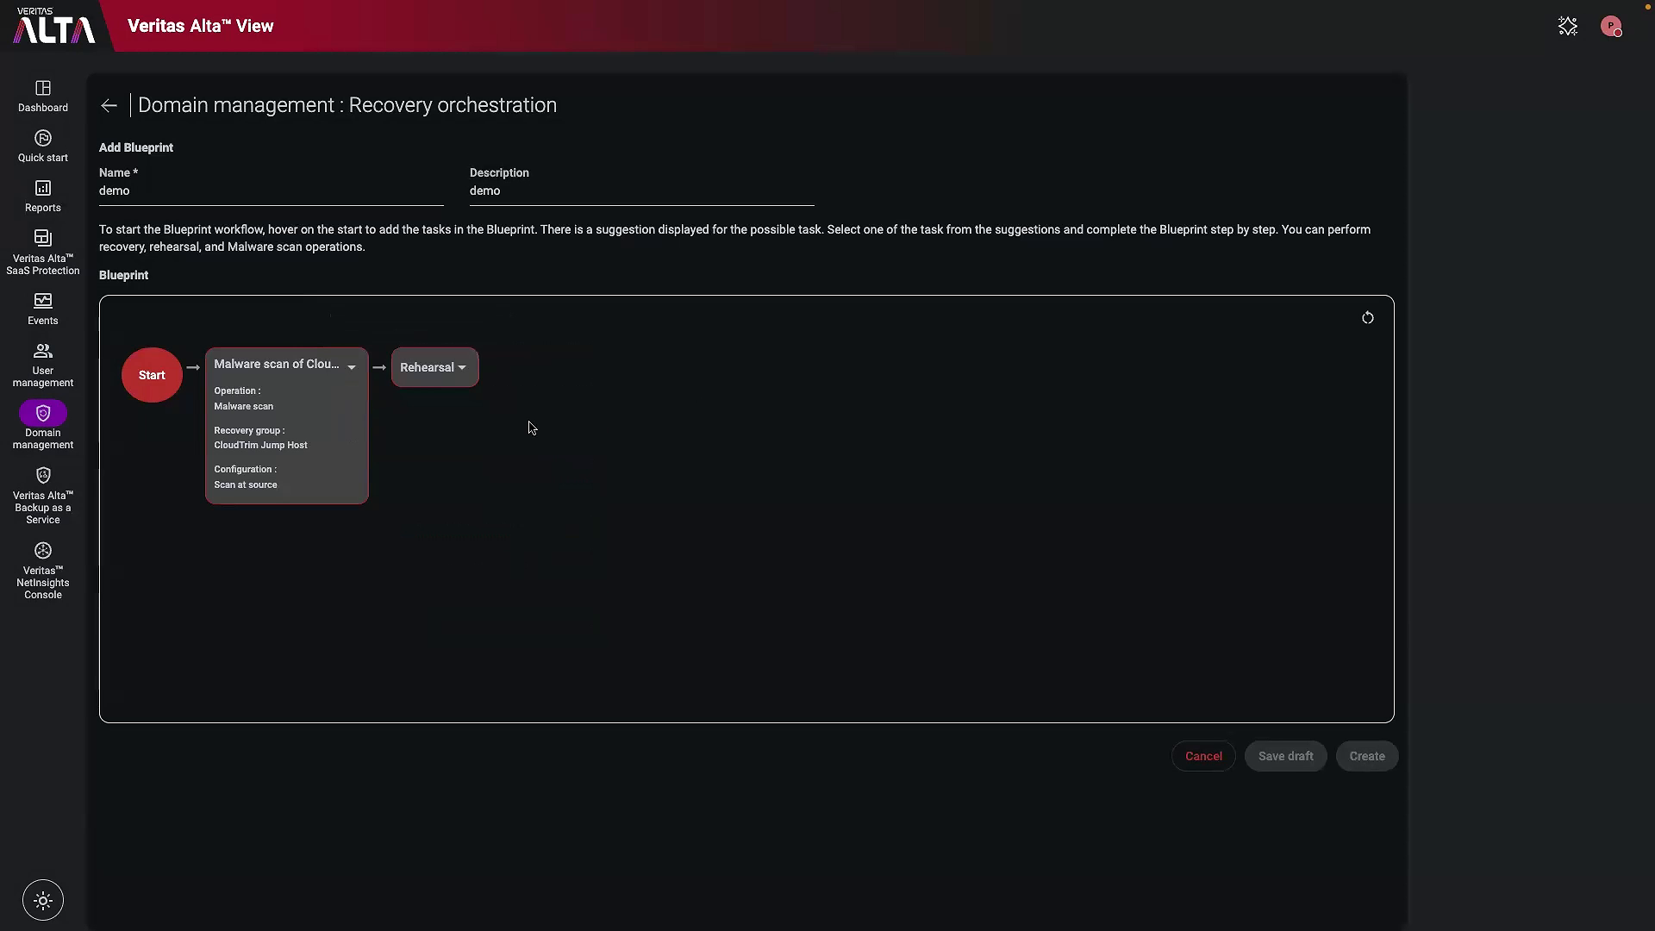
pyautogui.click(466, 371)
pyautogui.click(505, 408)
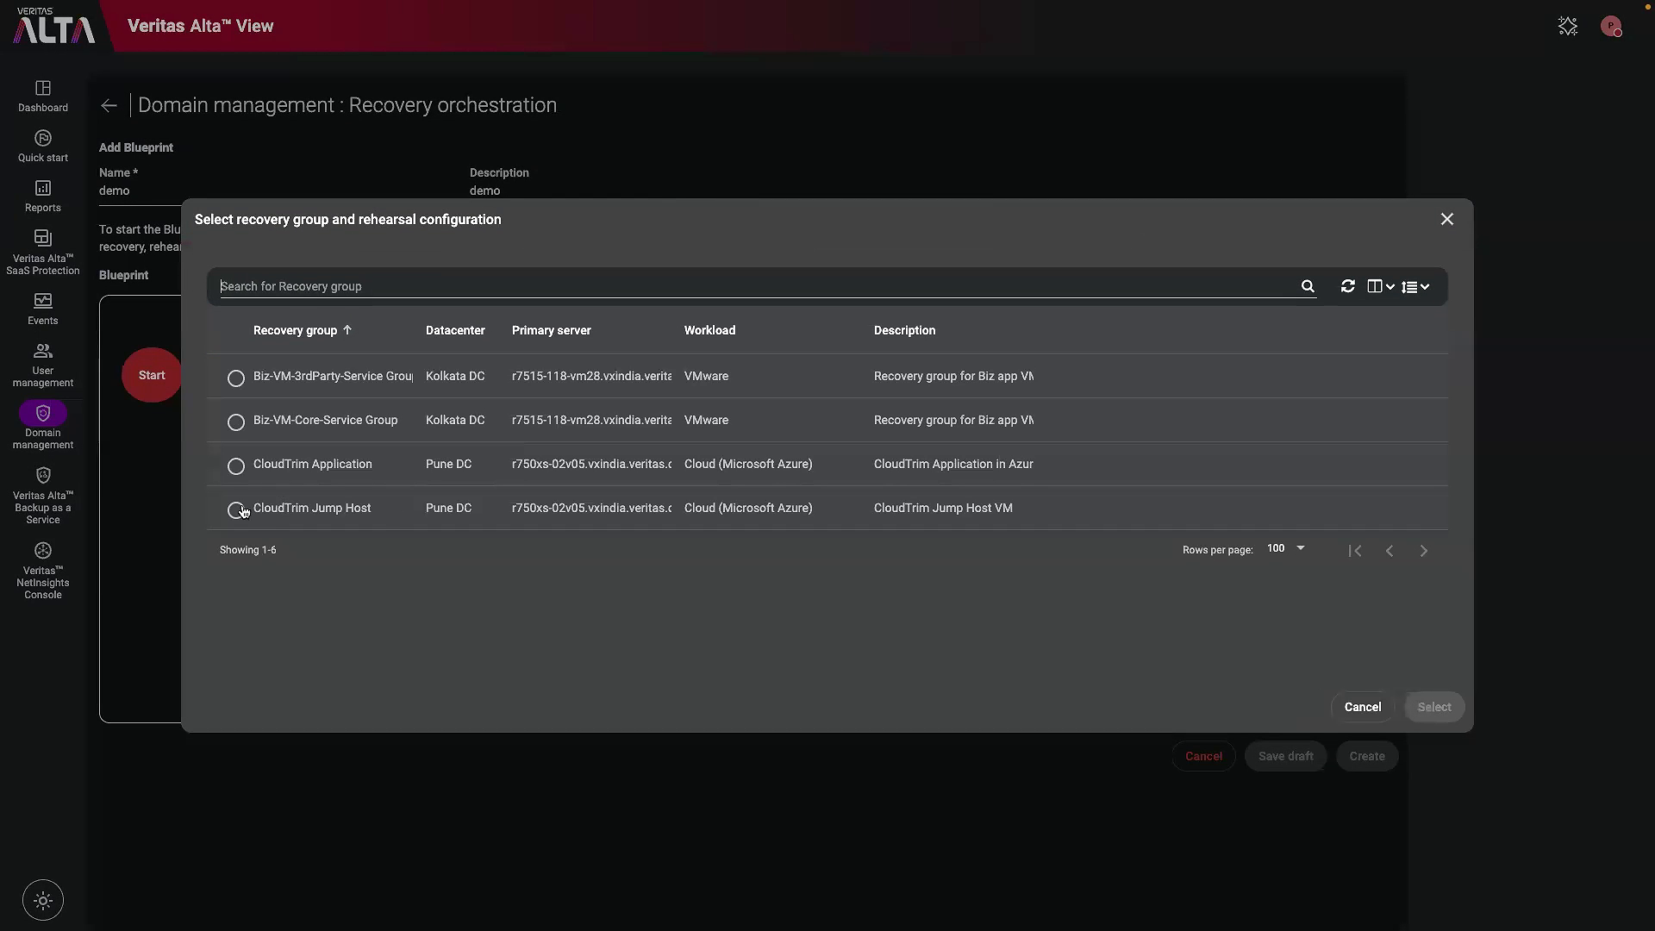
pyautogui.click(240, 516)
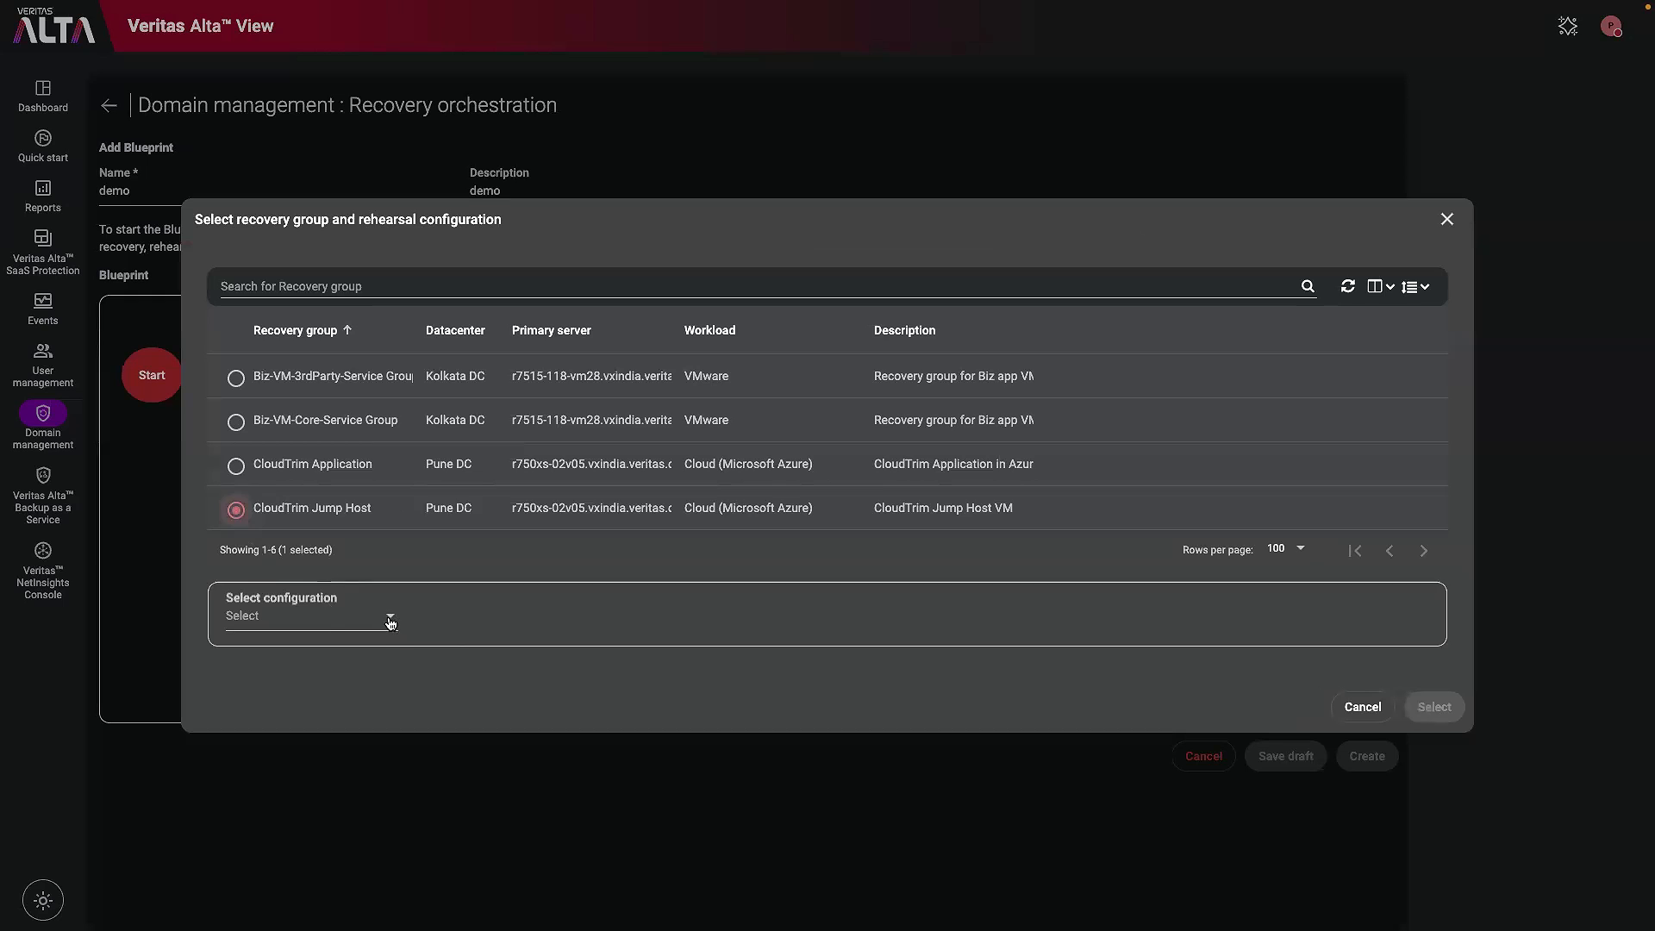
pyautogui.click(388, 621)
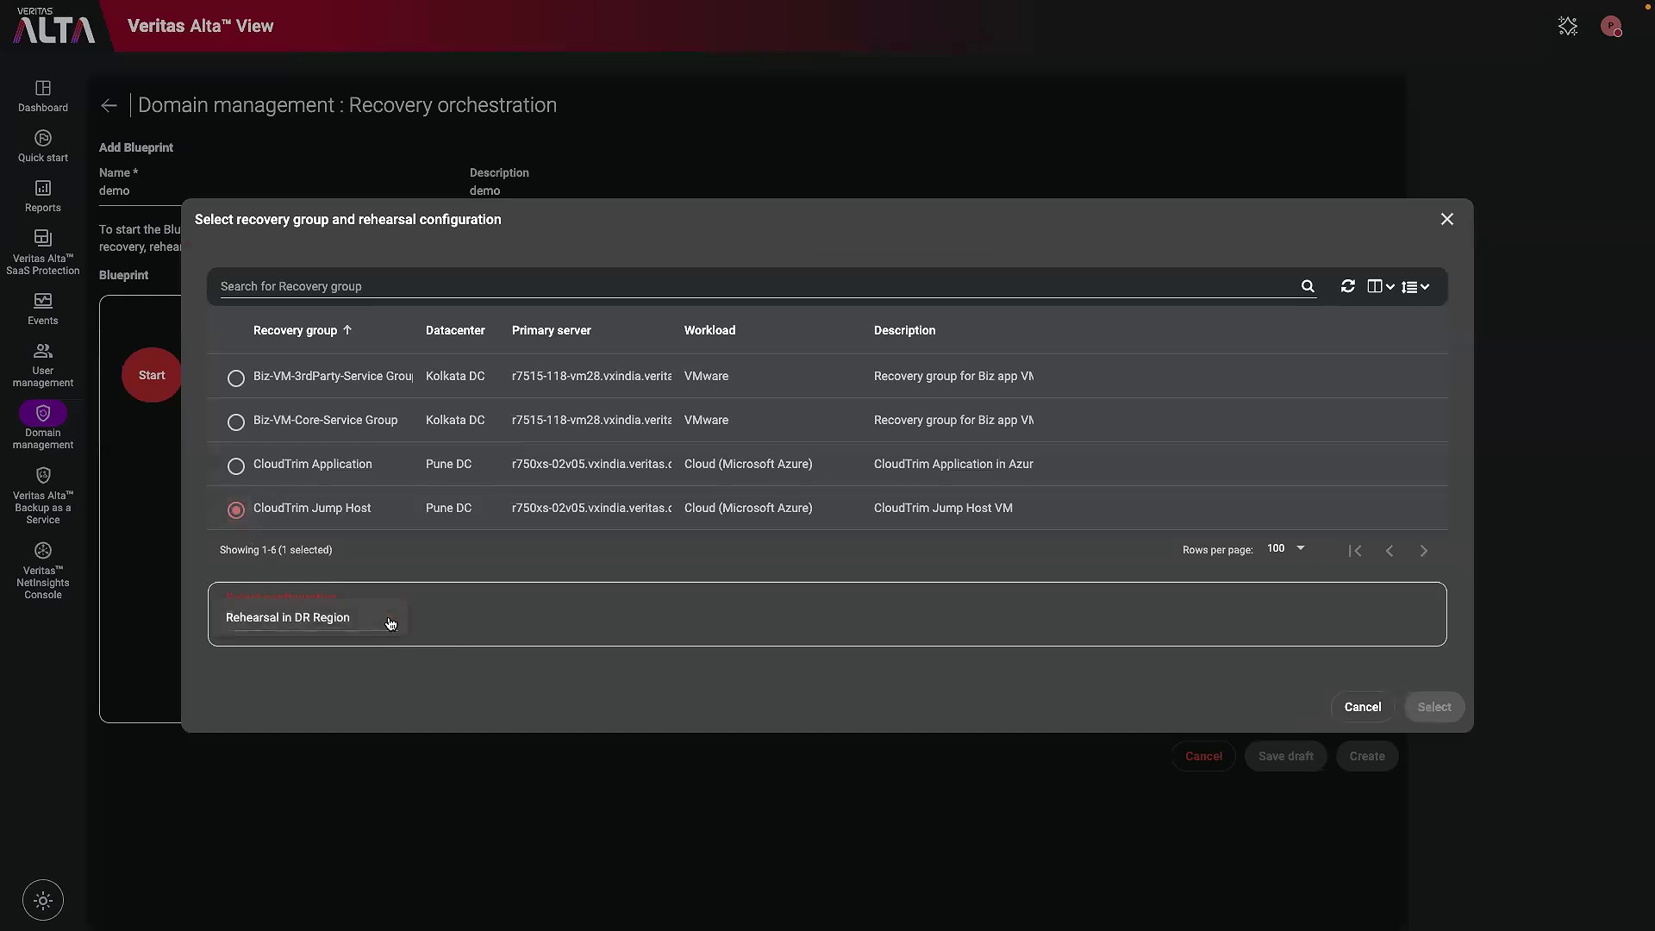
pyautogui.click(344, 618)
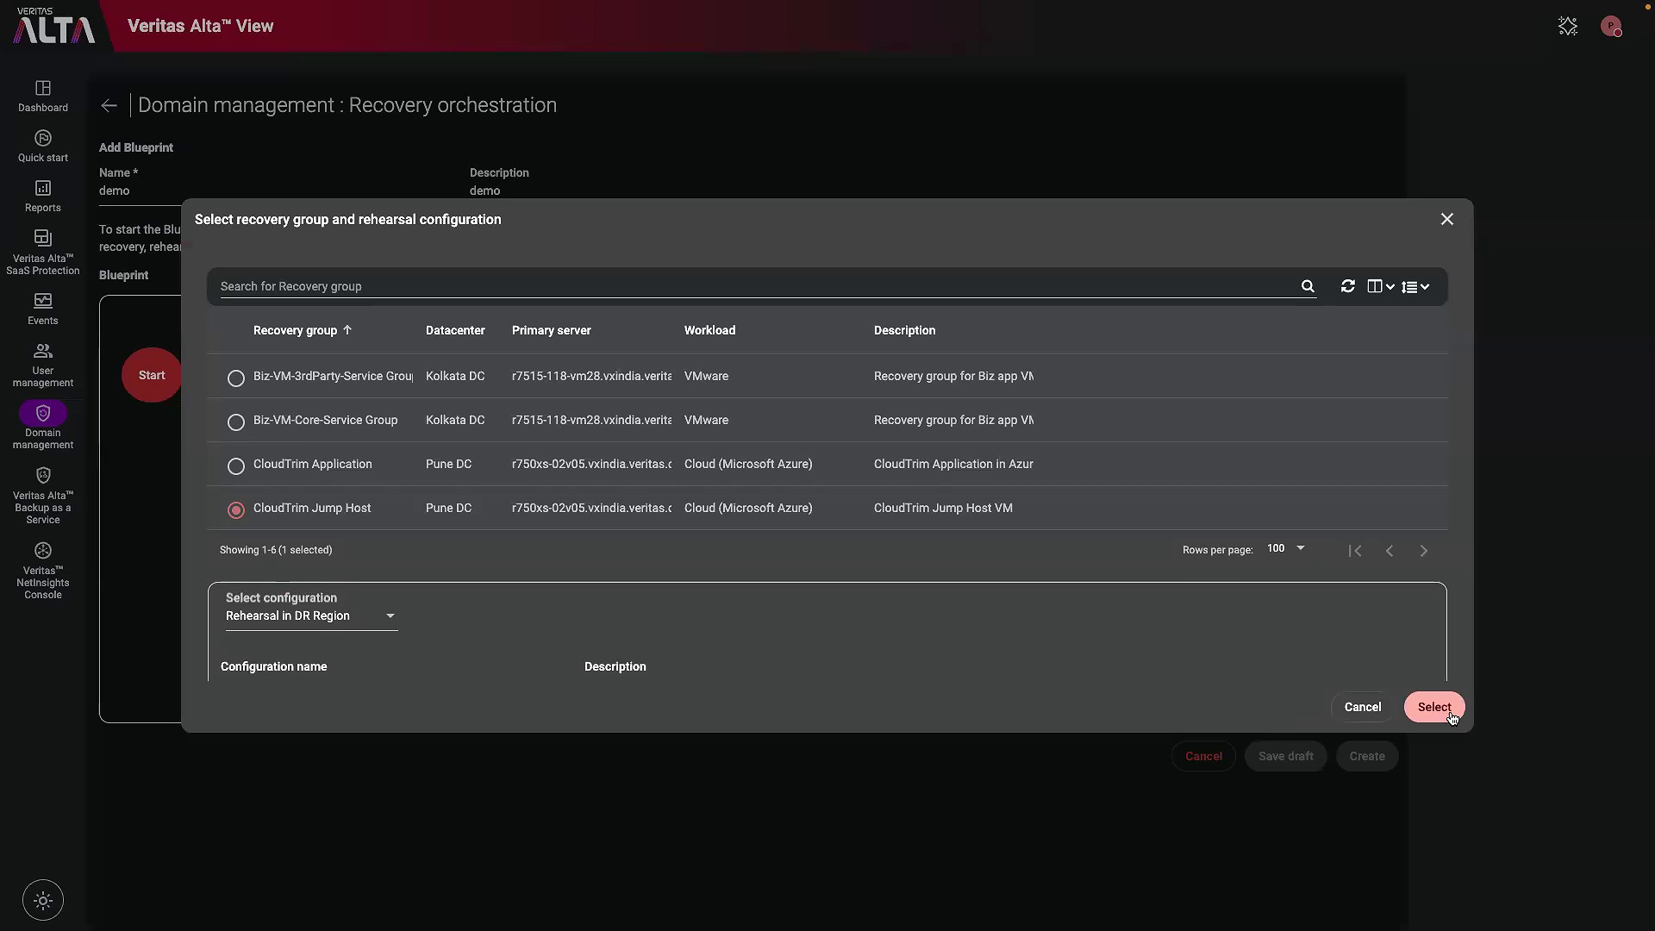
pyautogui.click(1435, 707)
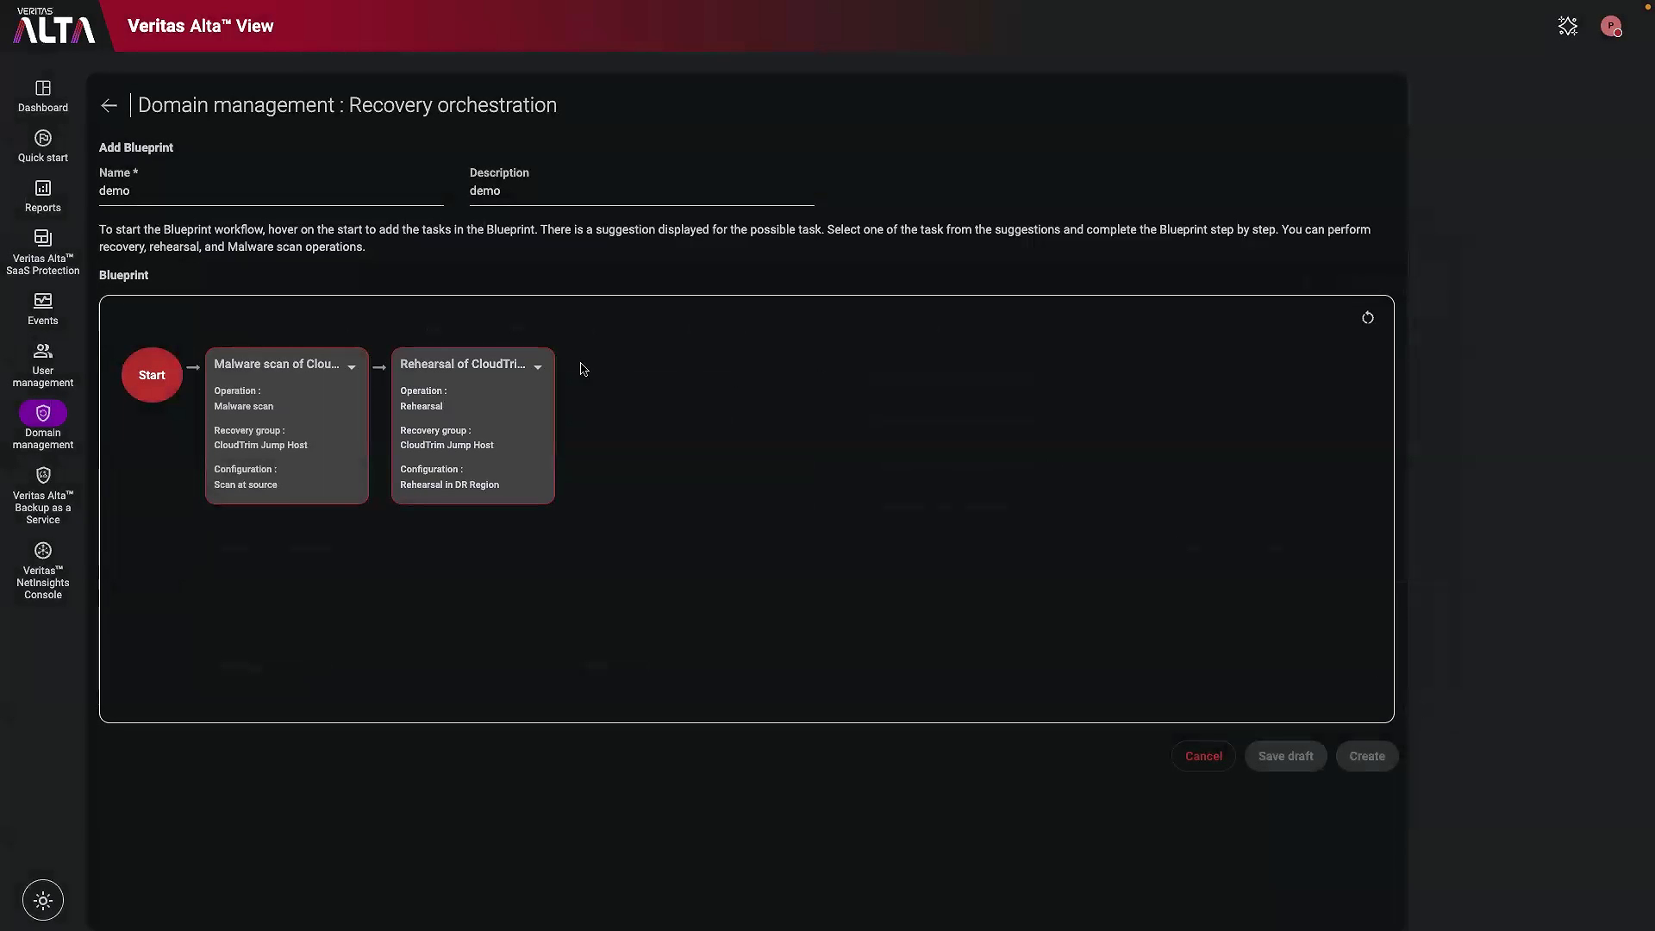
# - Add a Recovery task after the rehearsal, using the CloudTrim Jump Host recovery group and Original configuration
pyautogui.click(536, 369)
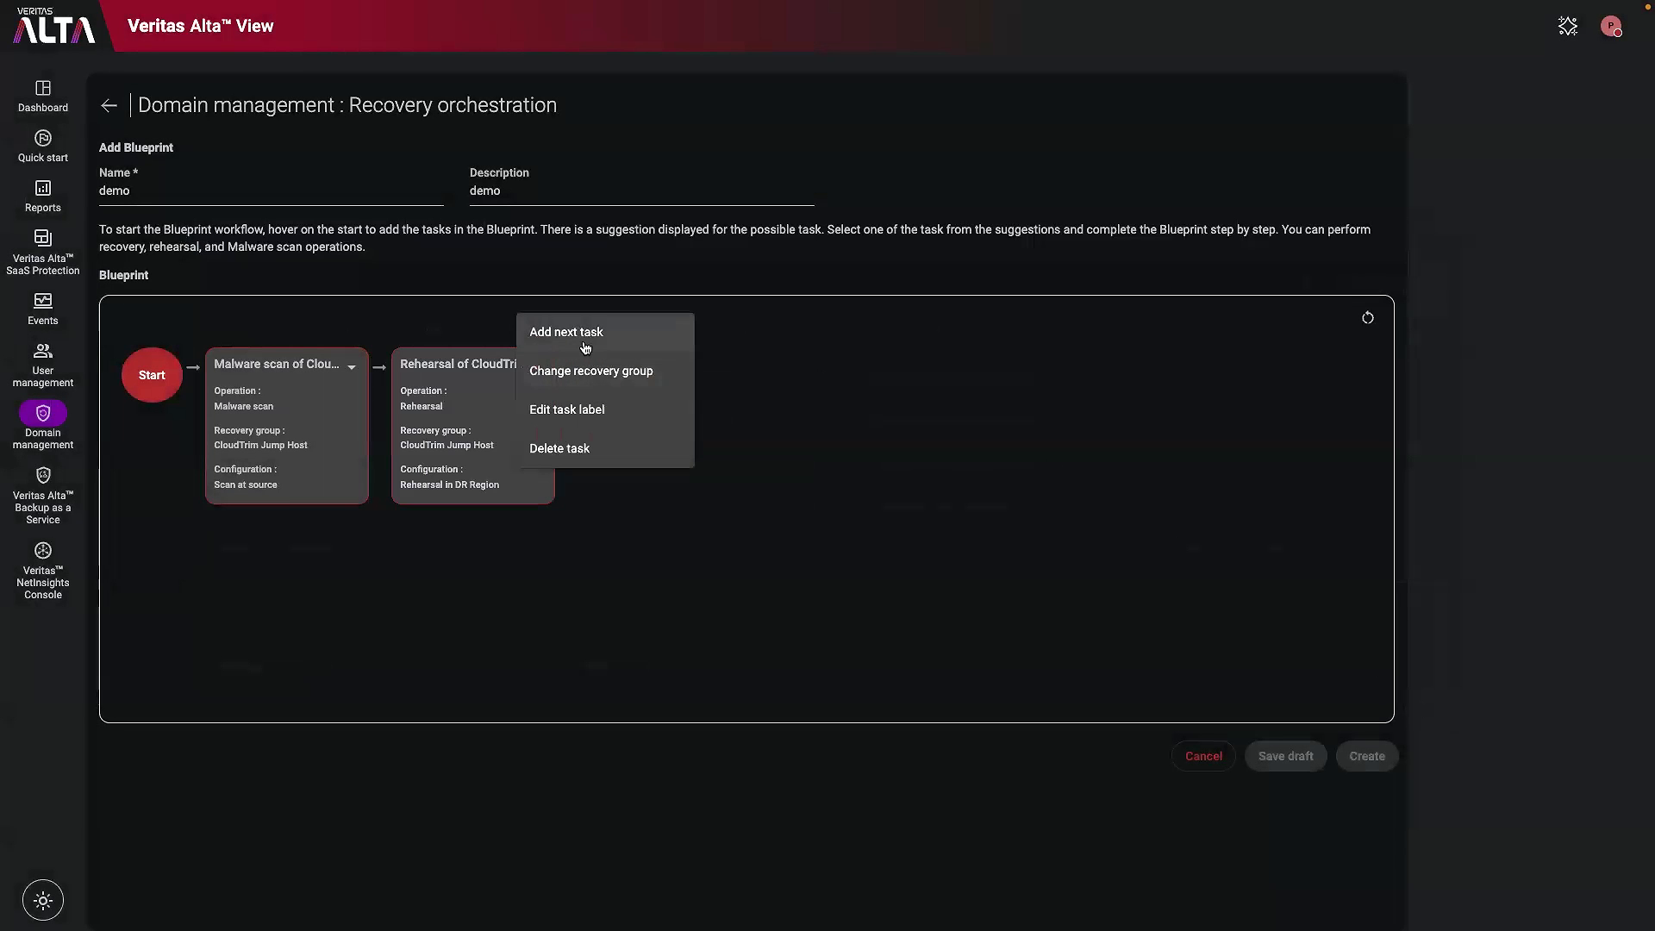
pyautogui.click(590, 341)
pyautogui.click(718, 376)
pyautogui.click(644, 369)
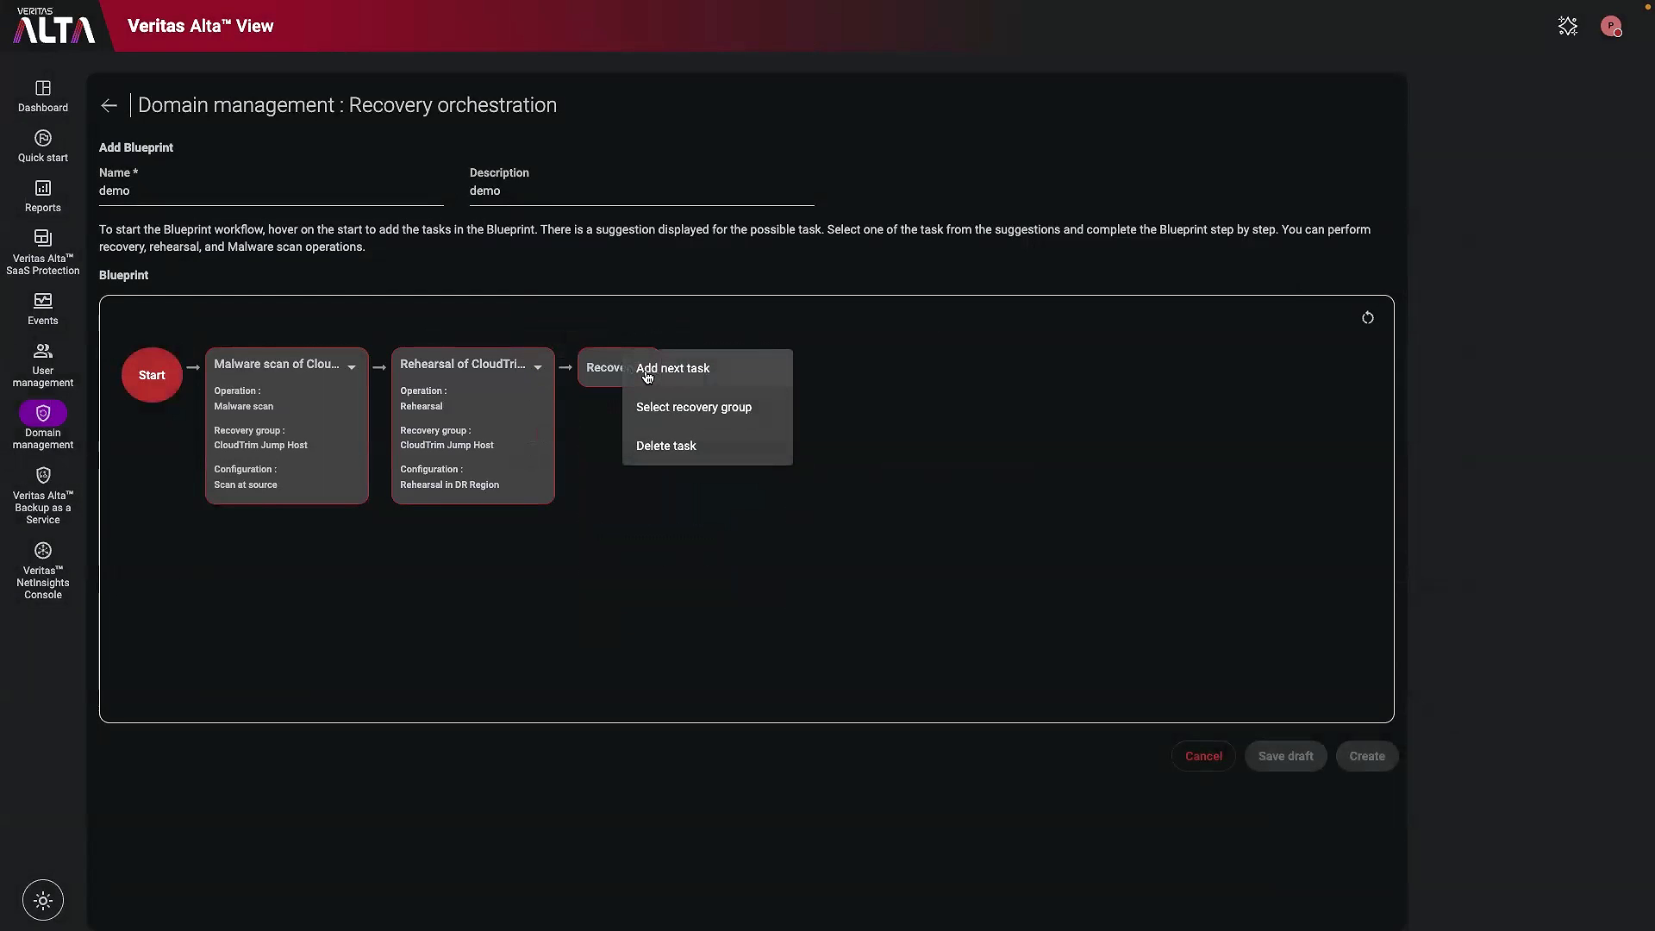
pyautogui.click(697, 413)
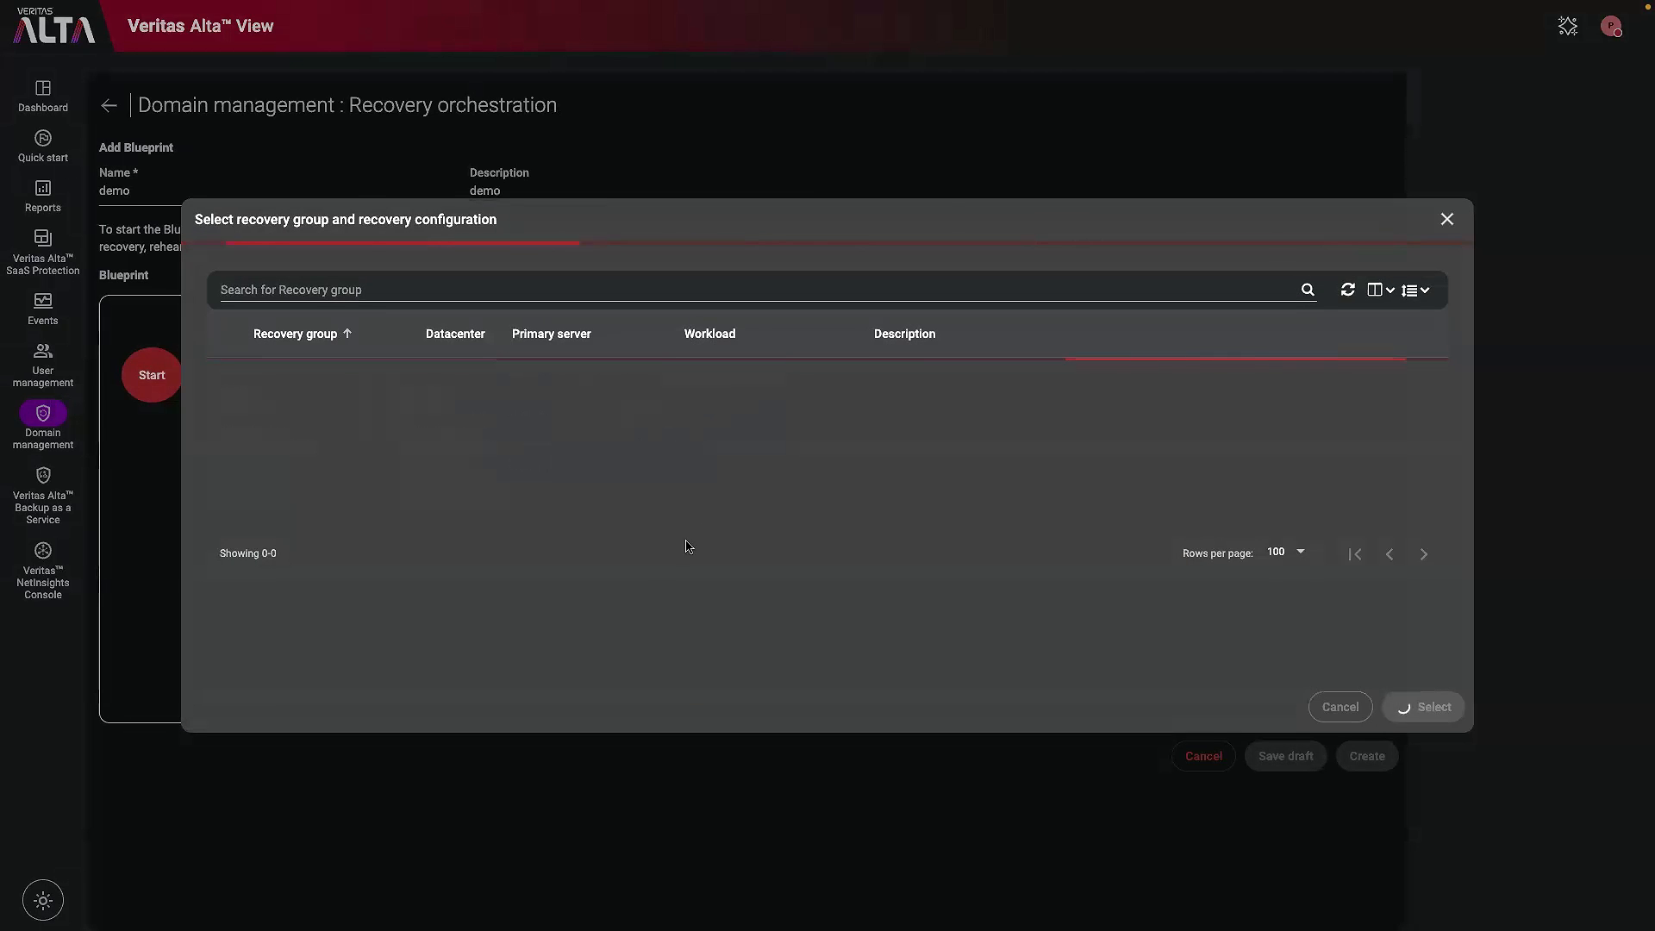
pyautogui.click(236, 511)
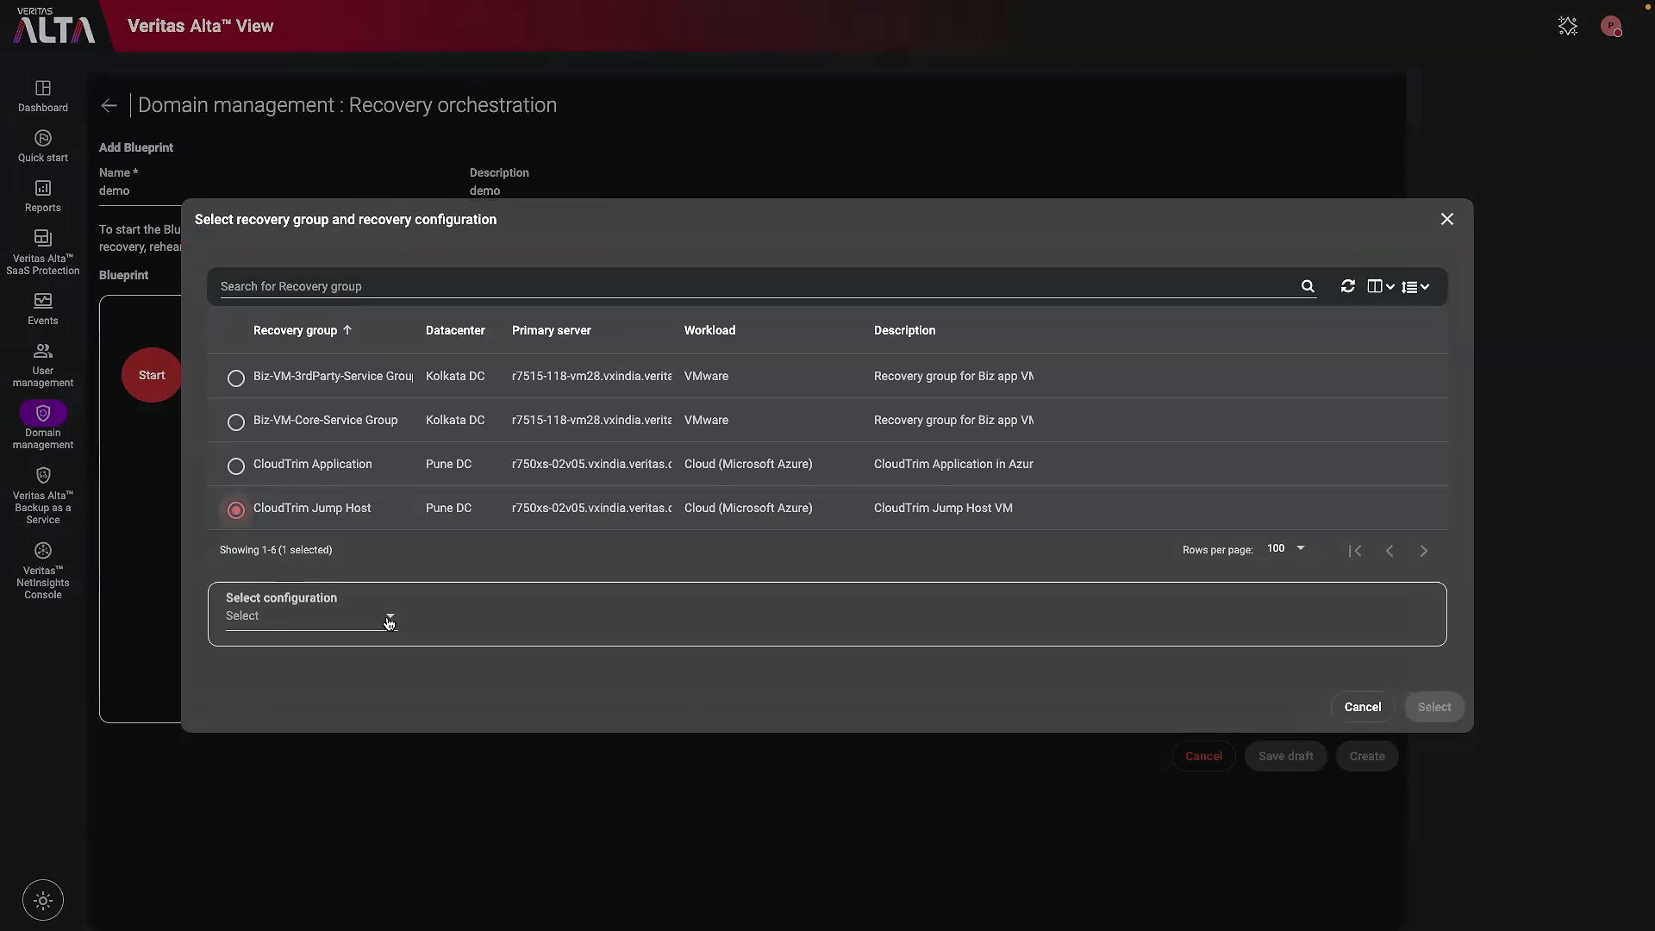
pyautogui.click(389, 622)
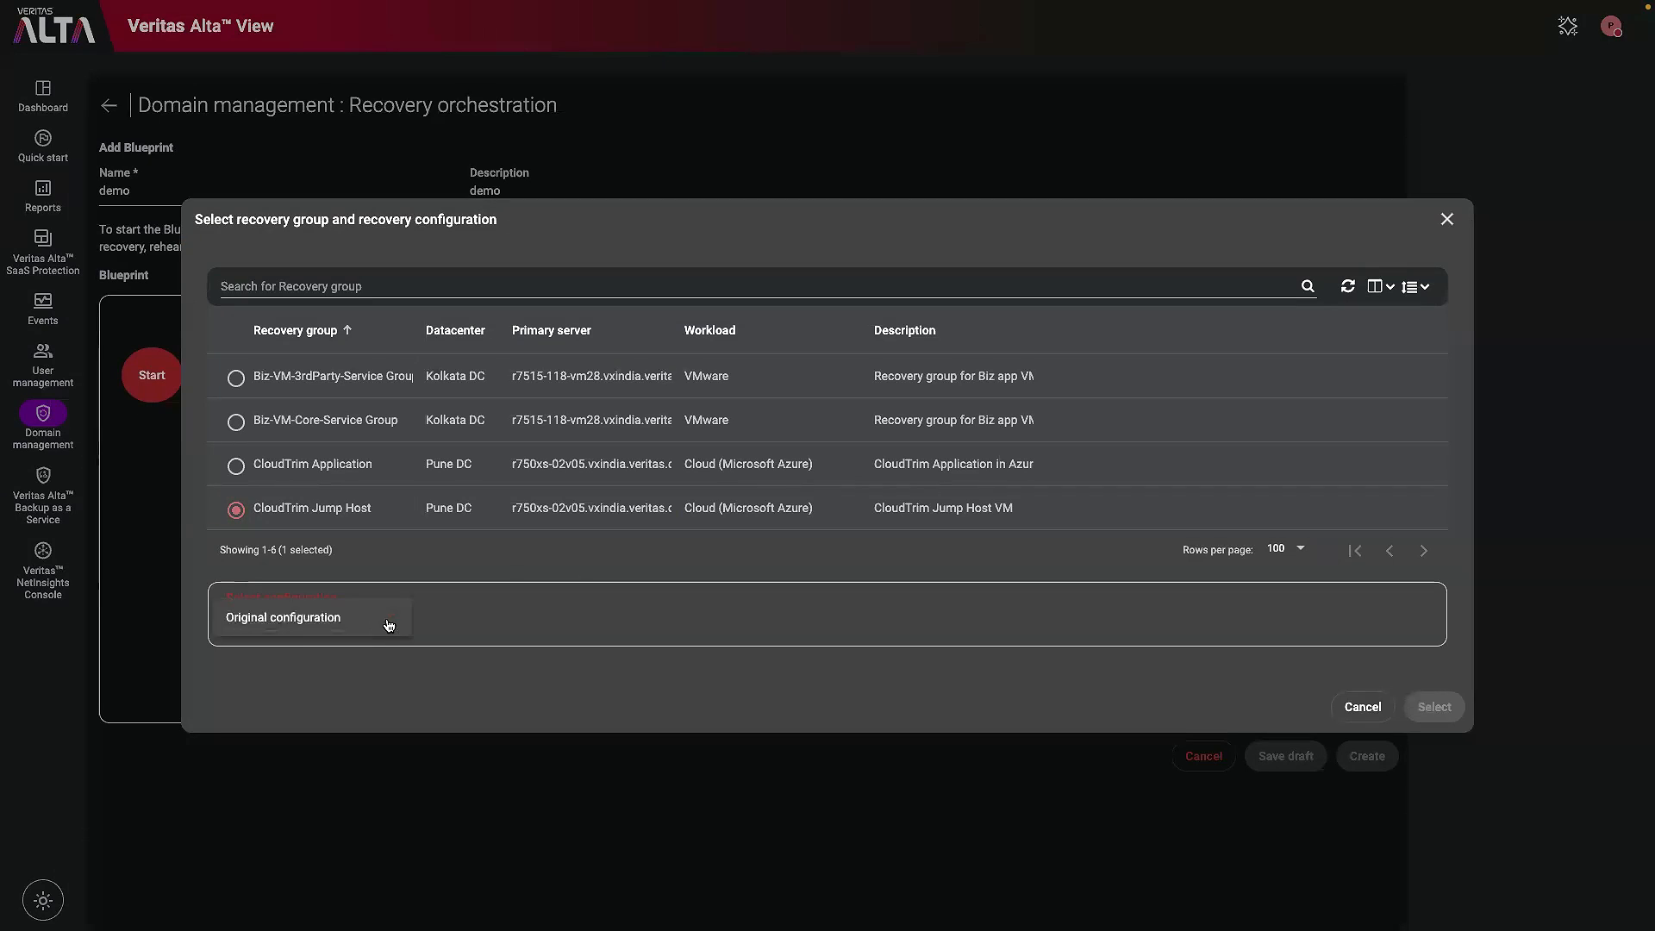
pyautogui.click(330, 621)
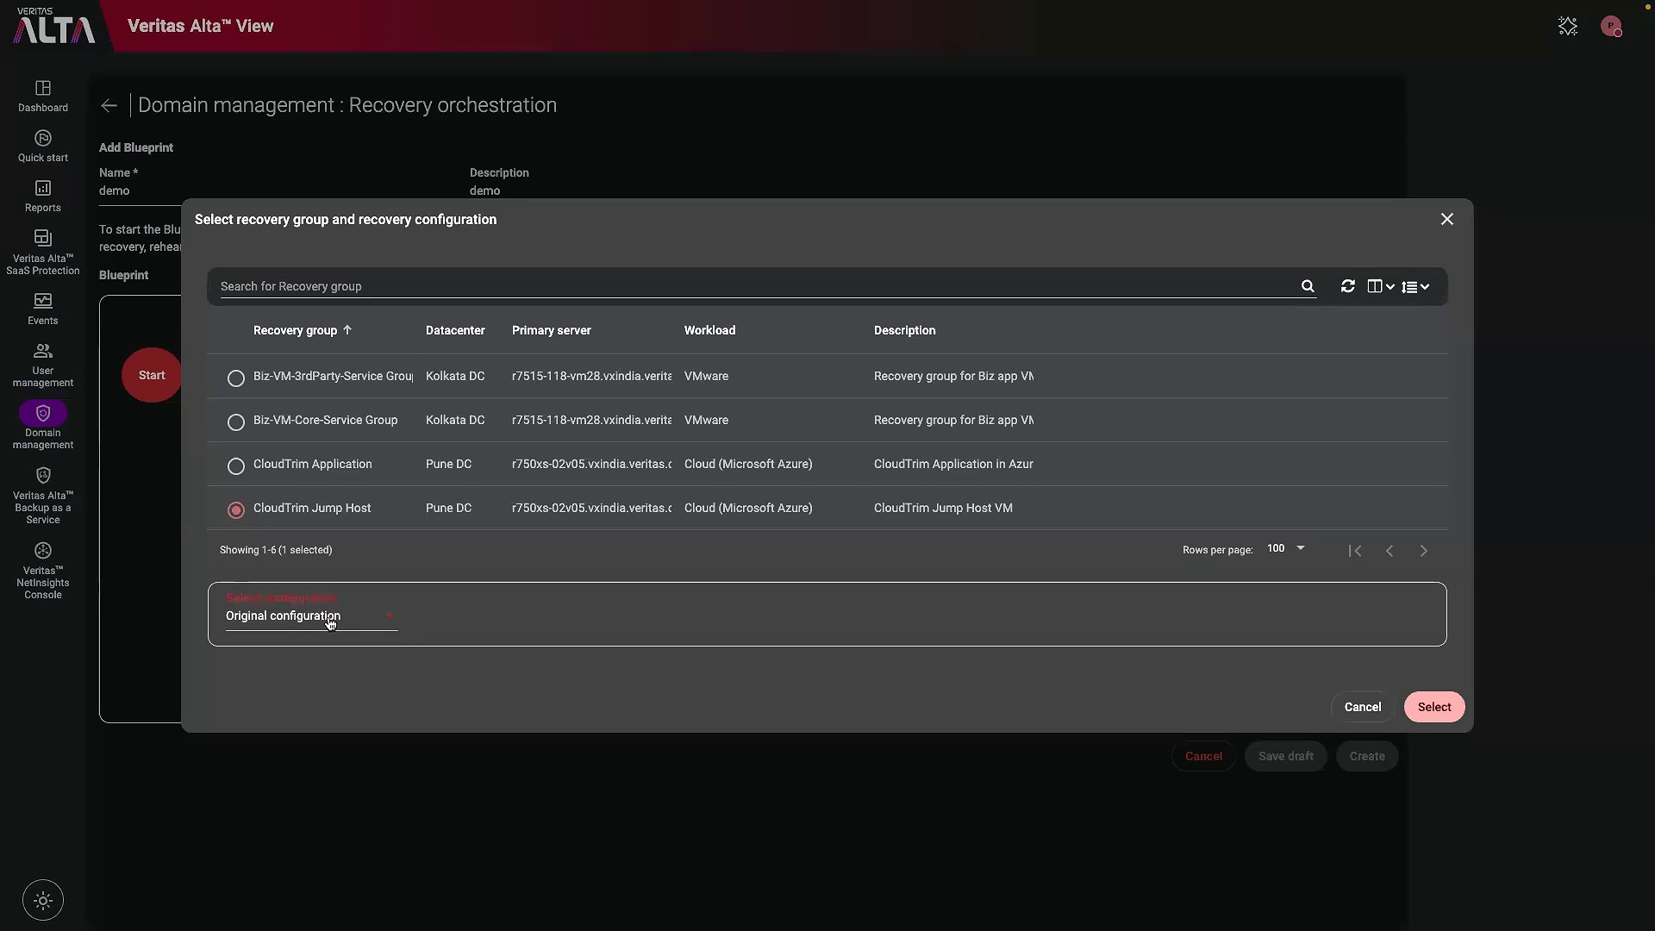
pyautogui.click(1433, 707)
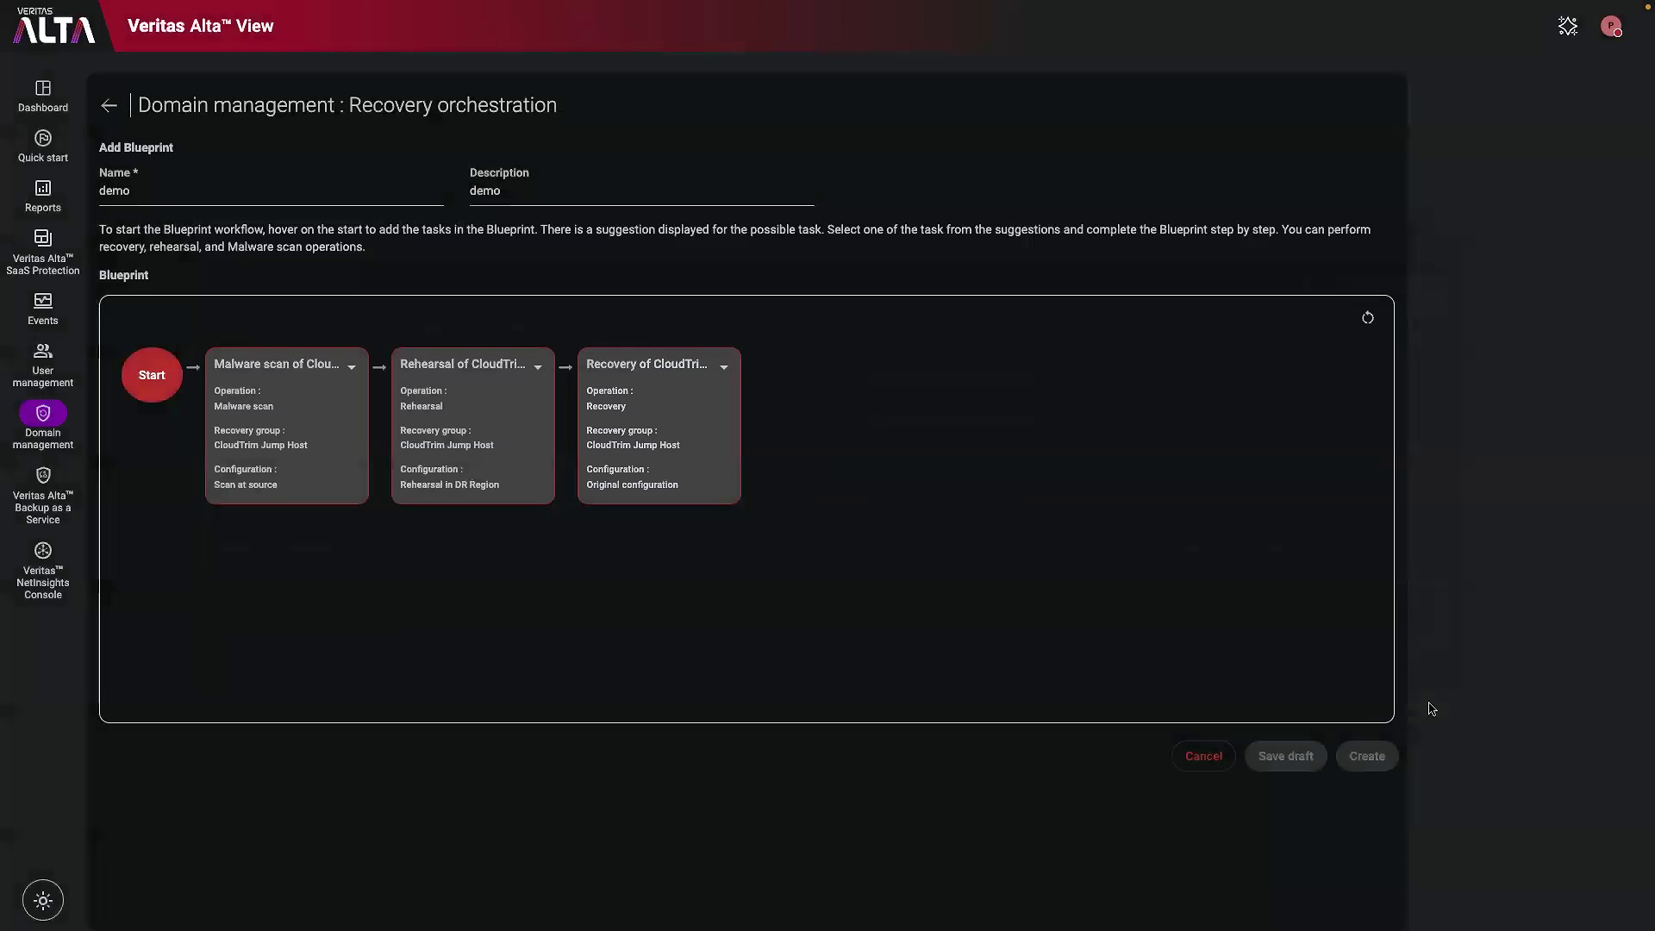
# - Finish the workflow with an End node after the recovery task and create the blueprint
pyautogui.click(729, 371)
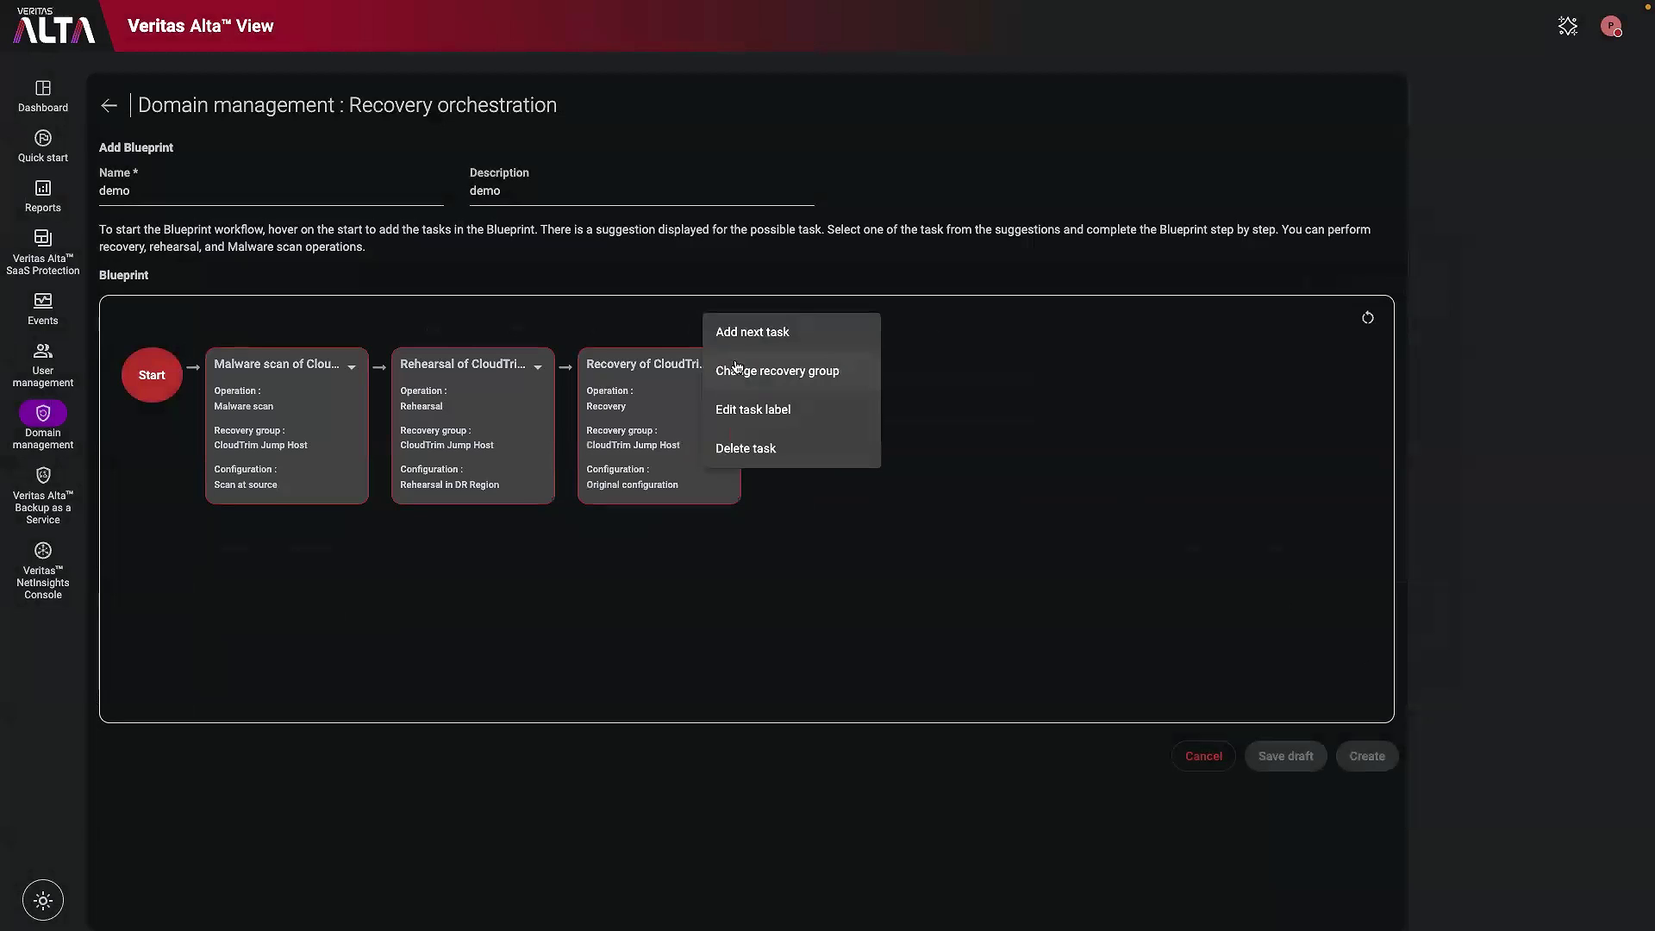
pyautogui.click(799, 340)
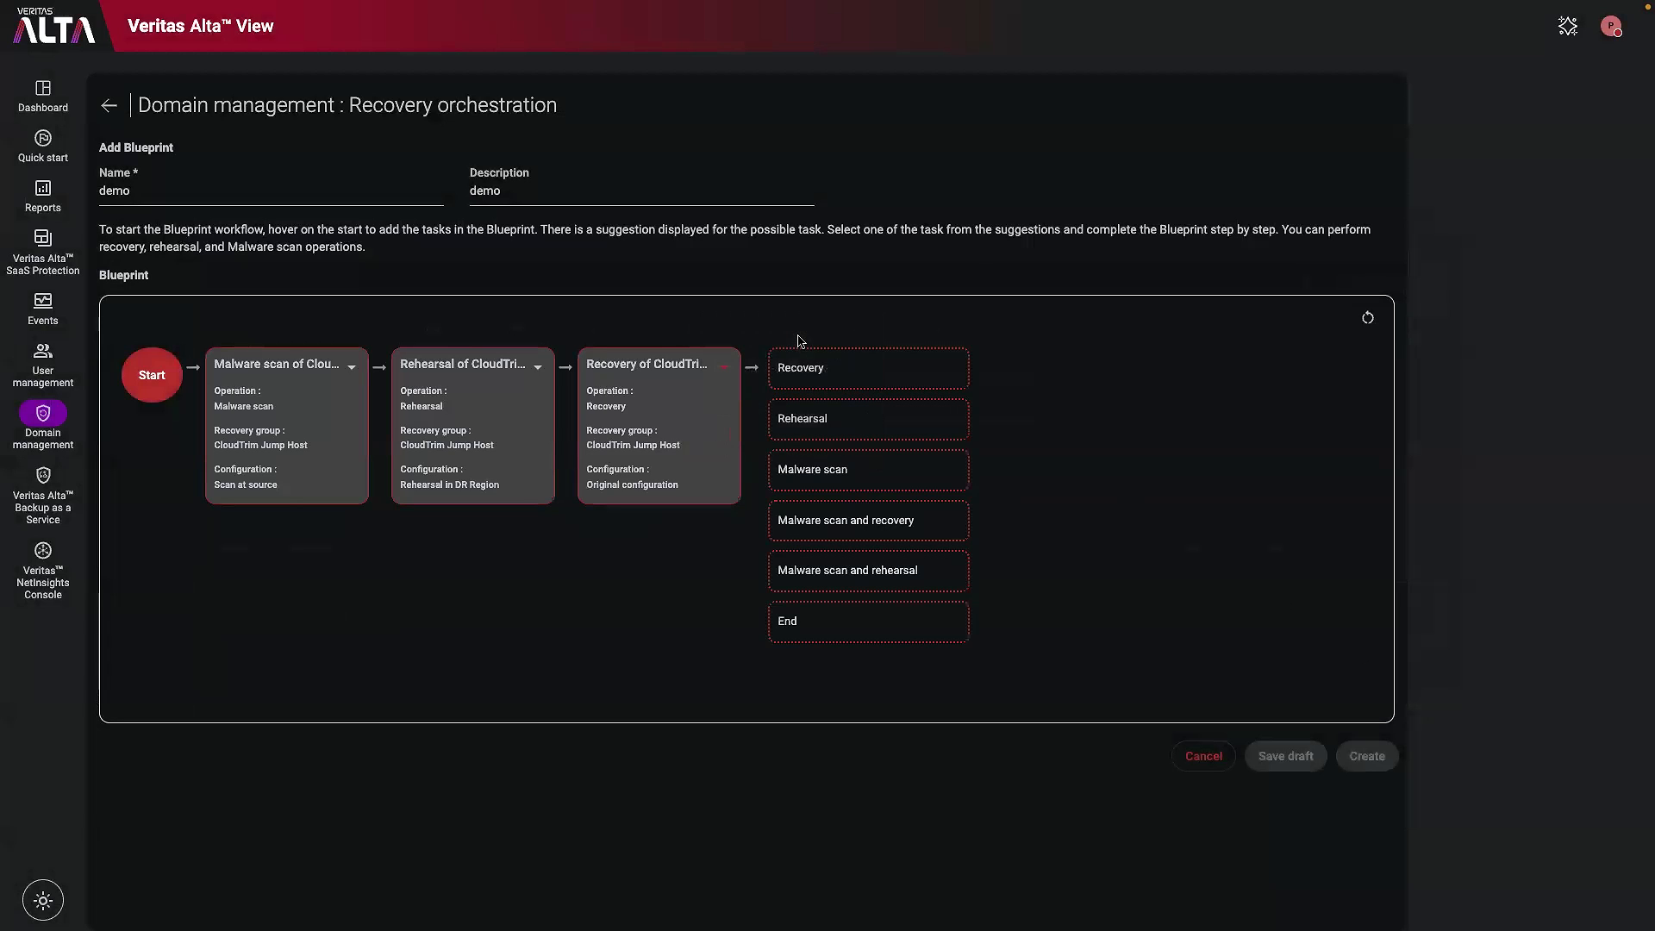
pyautogui.click(940, 615)
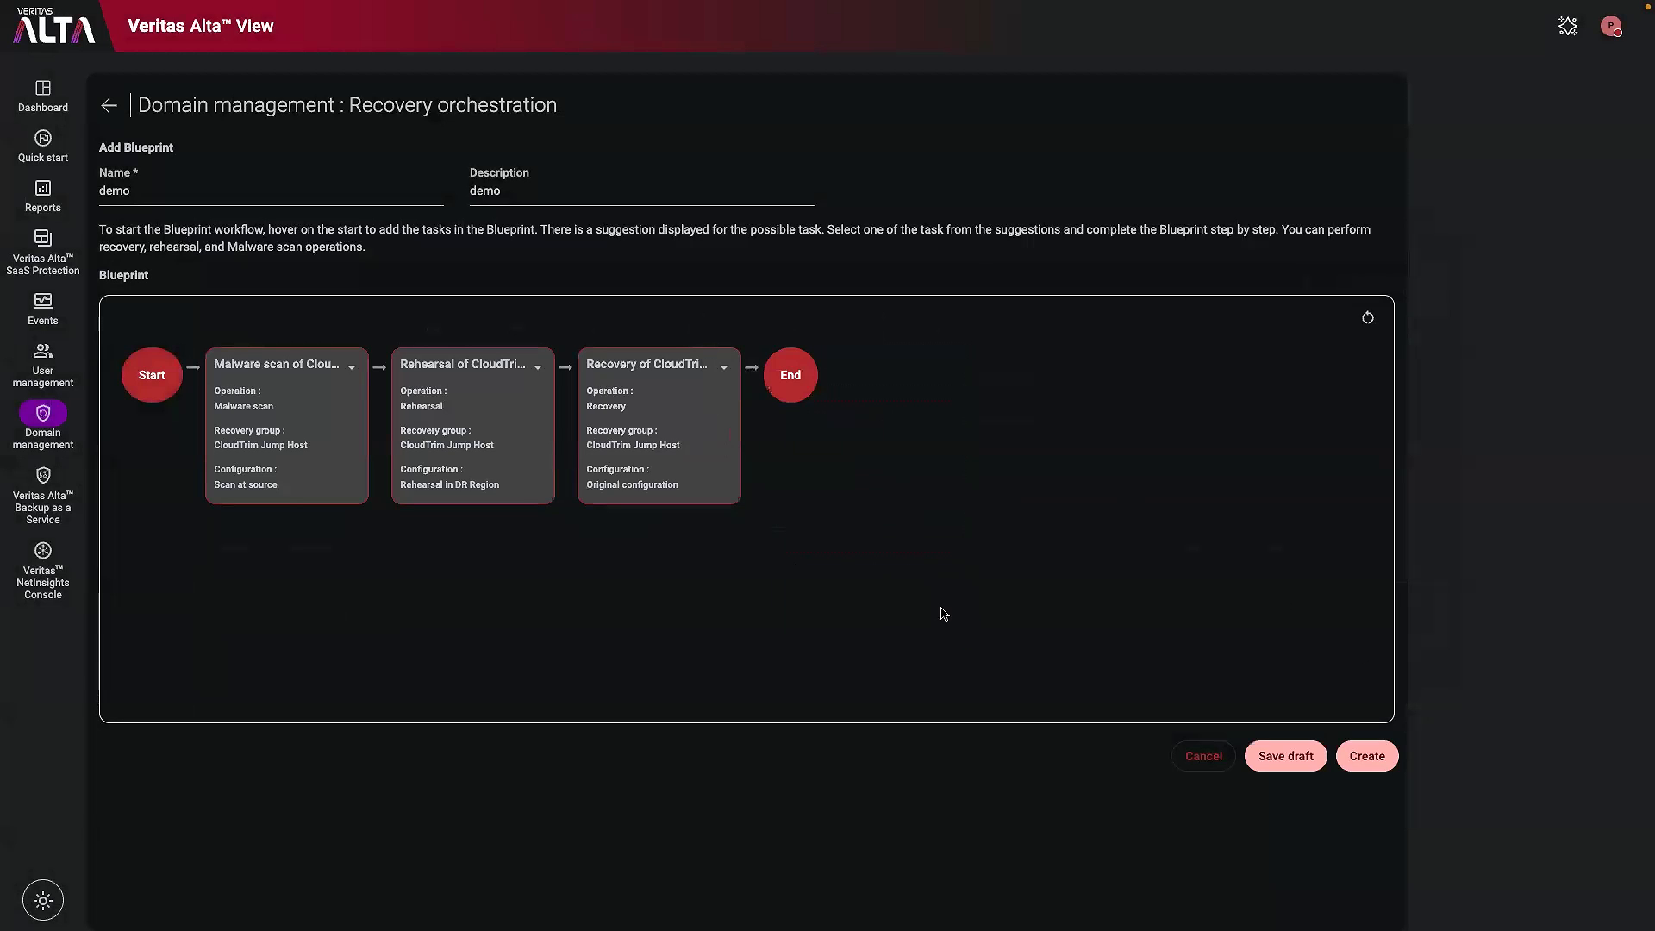
pyautogui.click(1368, 759)
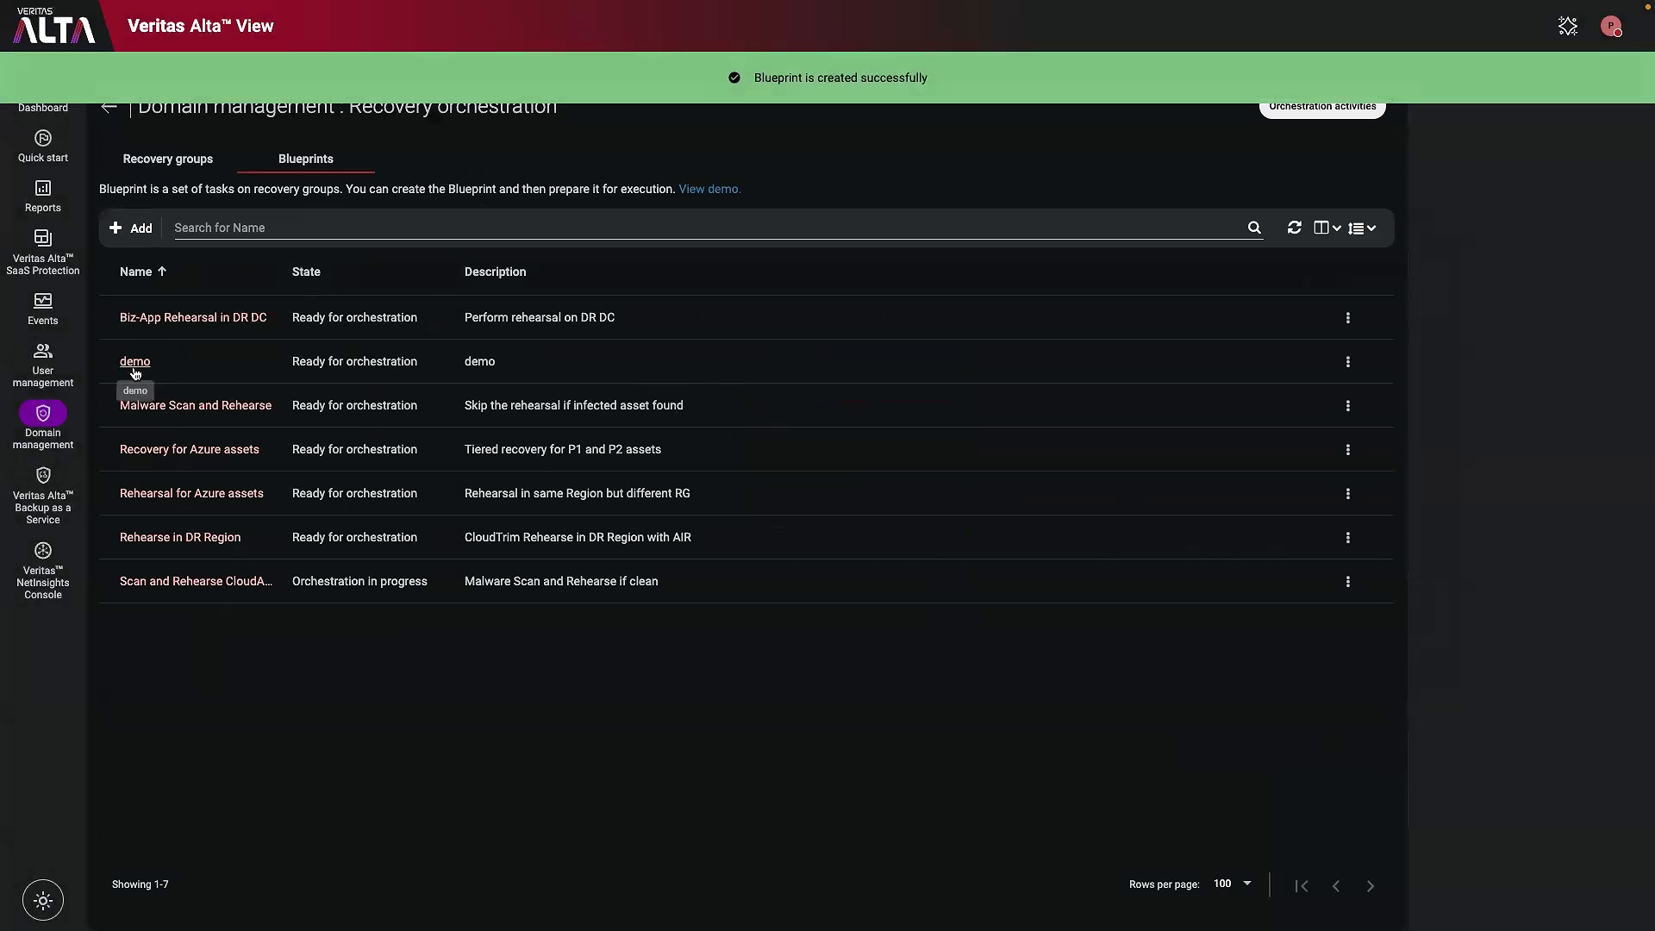
# - Review the task details of the demo blueprint and close the details view
pyautogui.click(1349, 362)
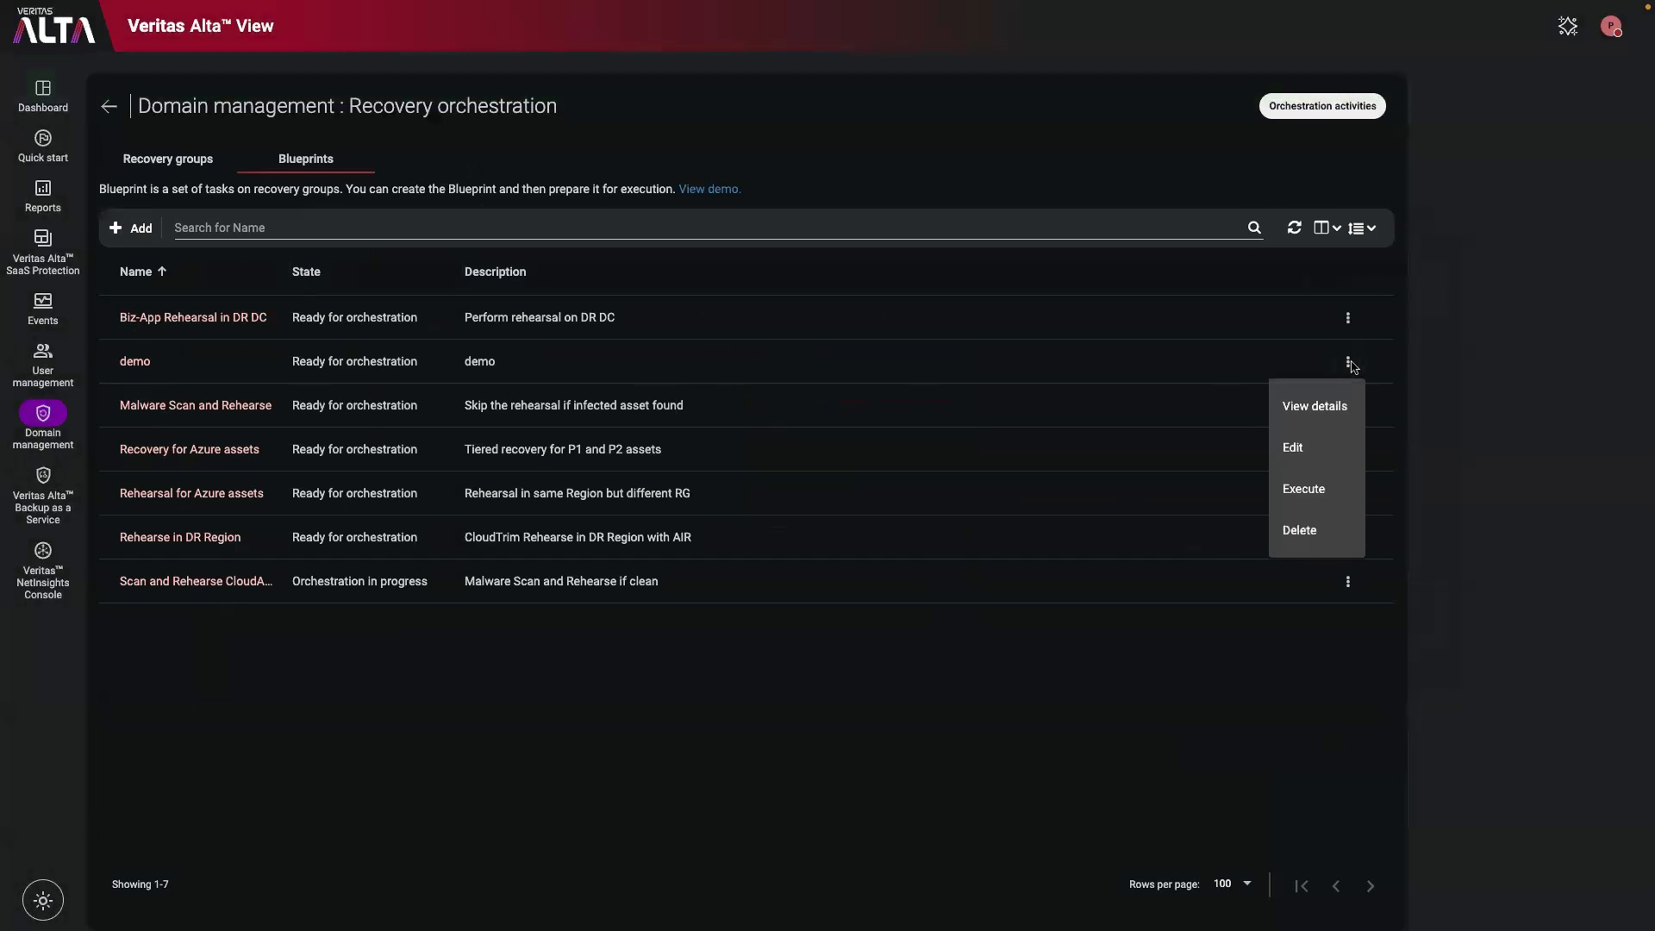
pyautogui.click(1314, 407)
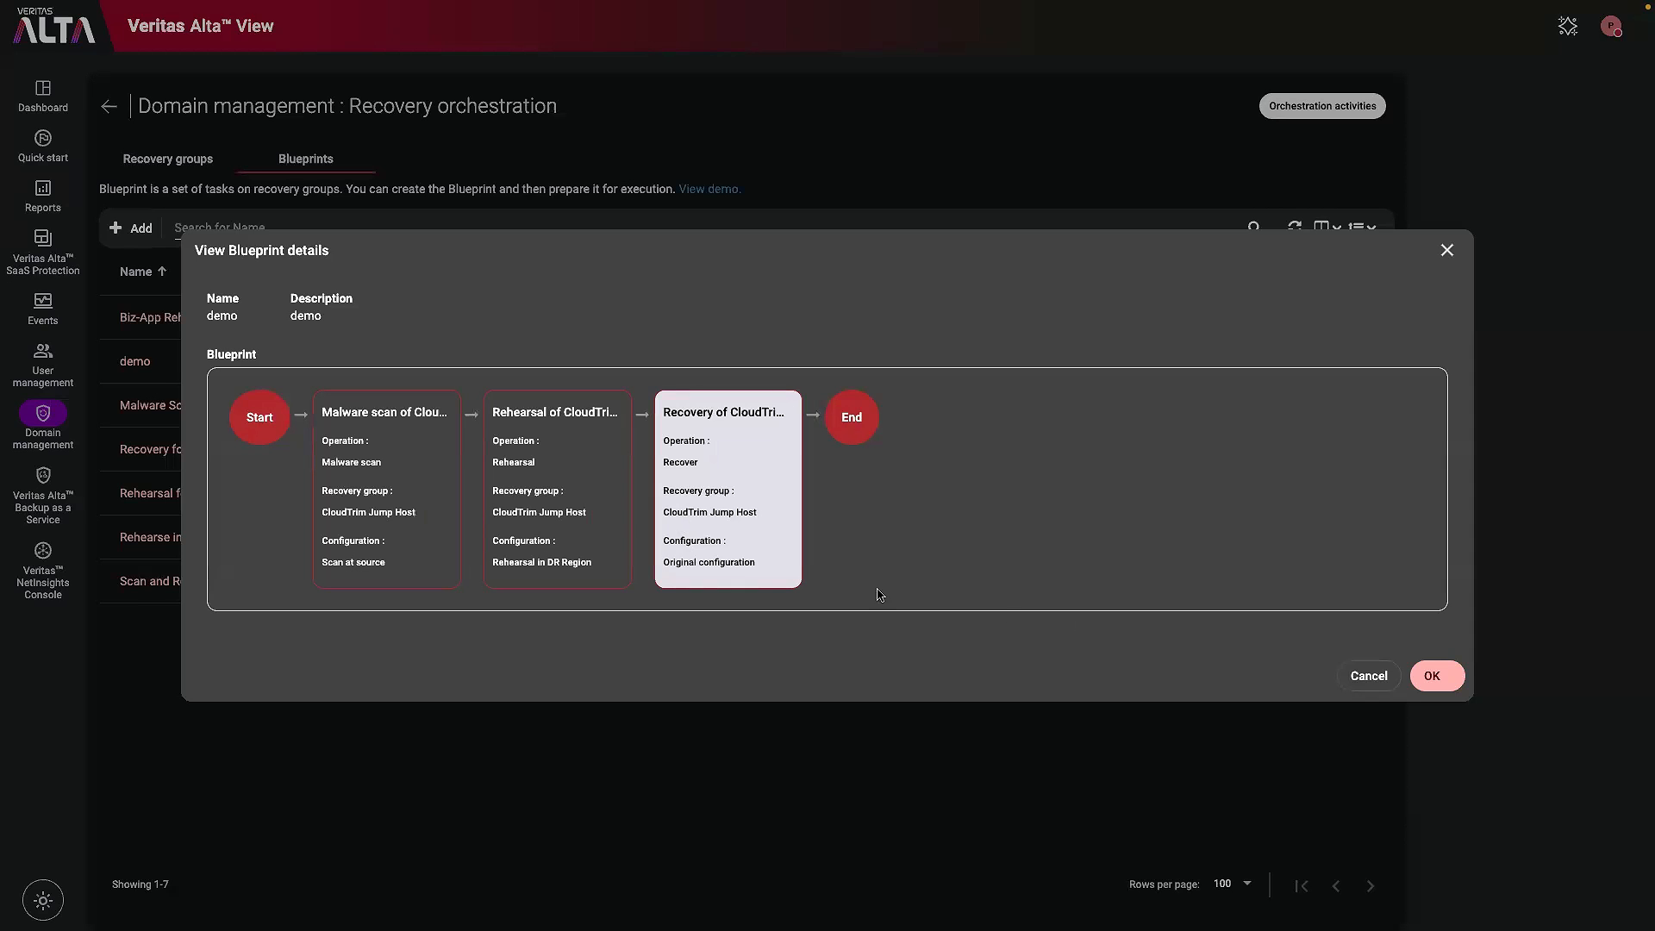
pyautogui.click(1435, 682)
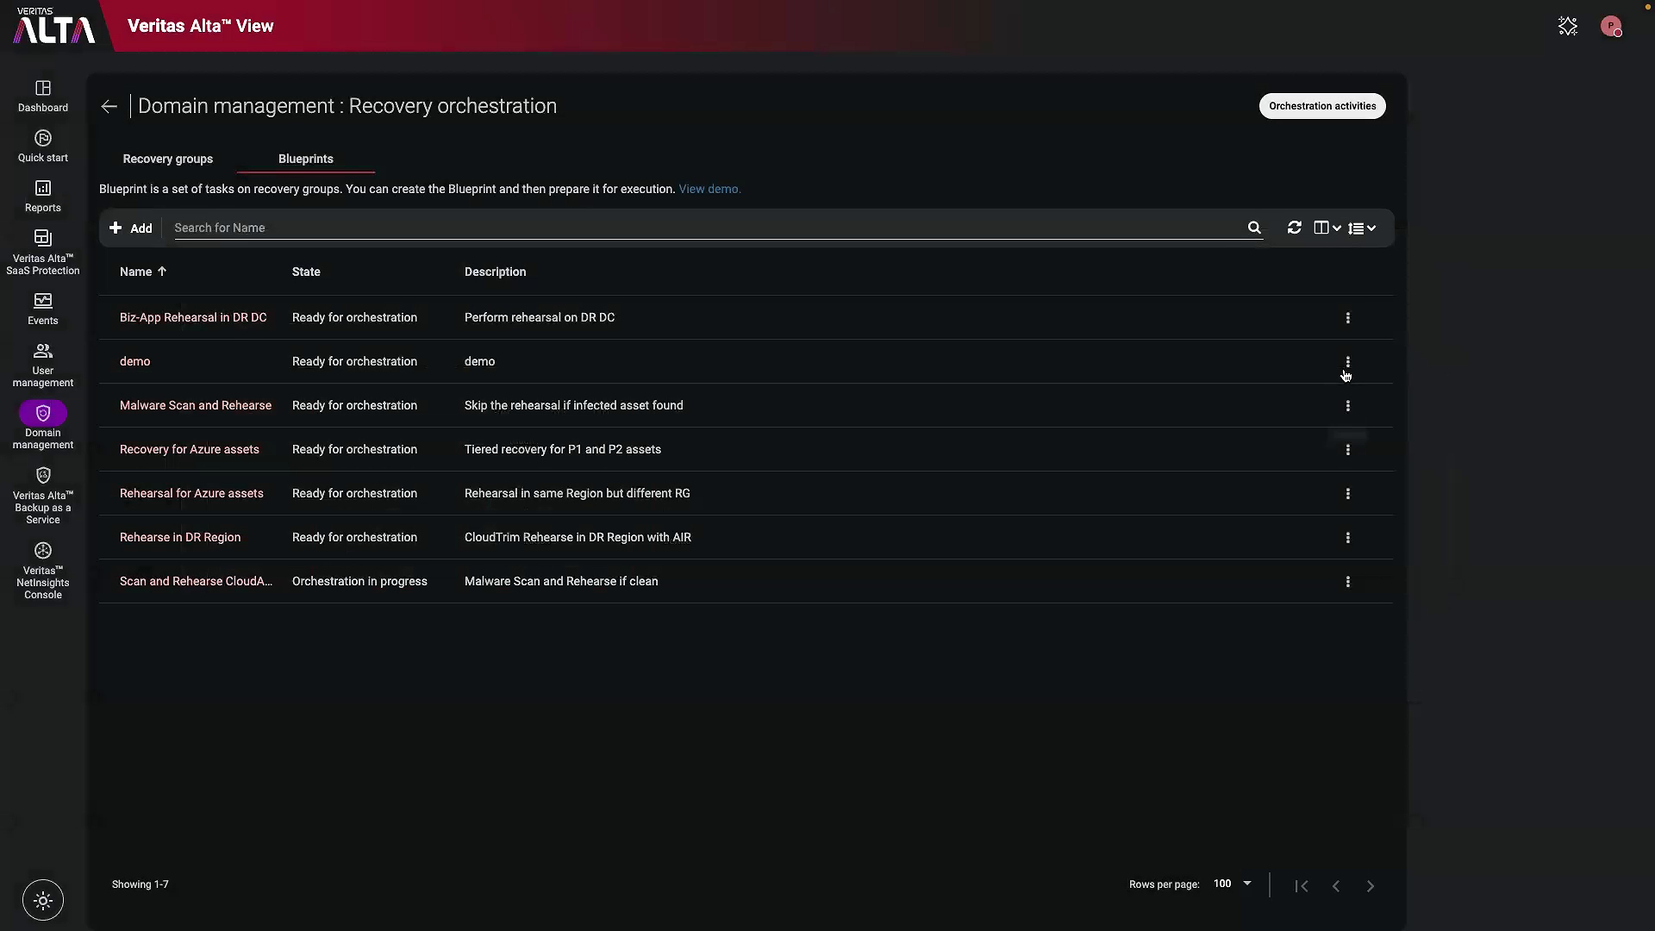
# - Execute the demo blueprint from the blueprints list
pyautogui.click(1347, 362)
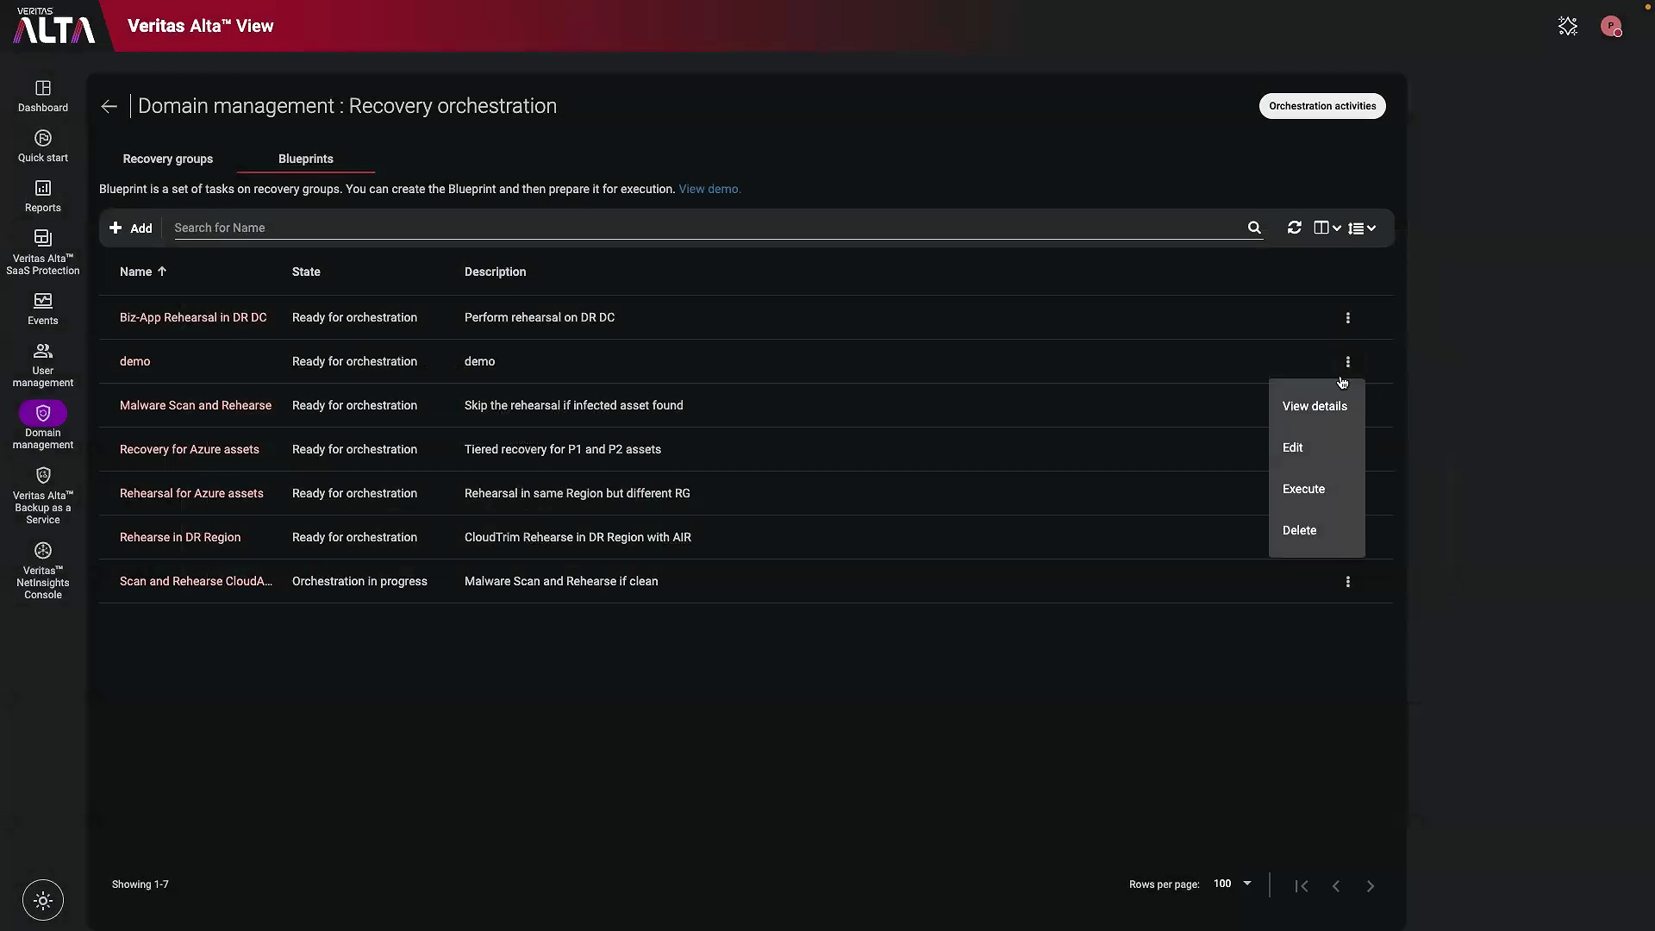
pyautogui.click(1316, 493)
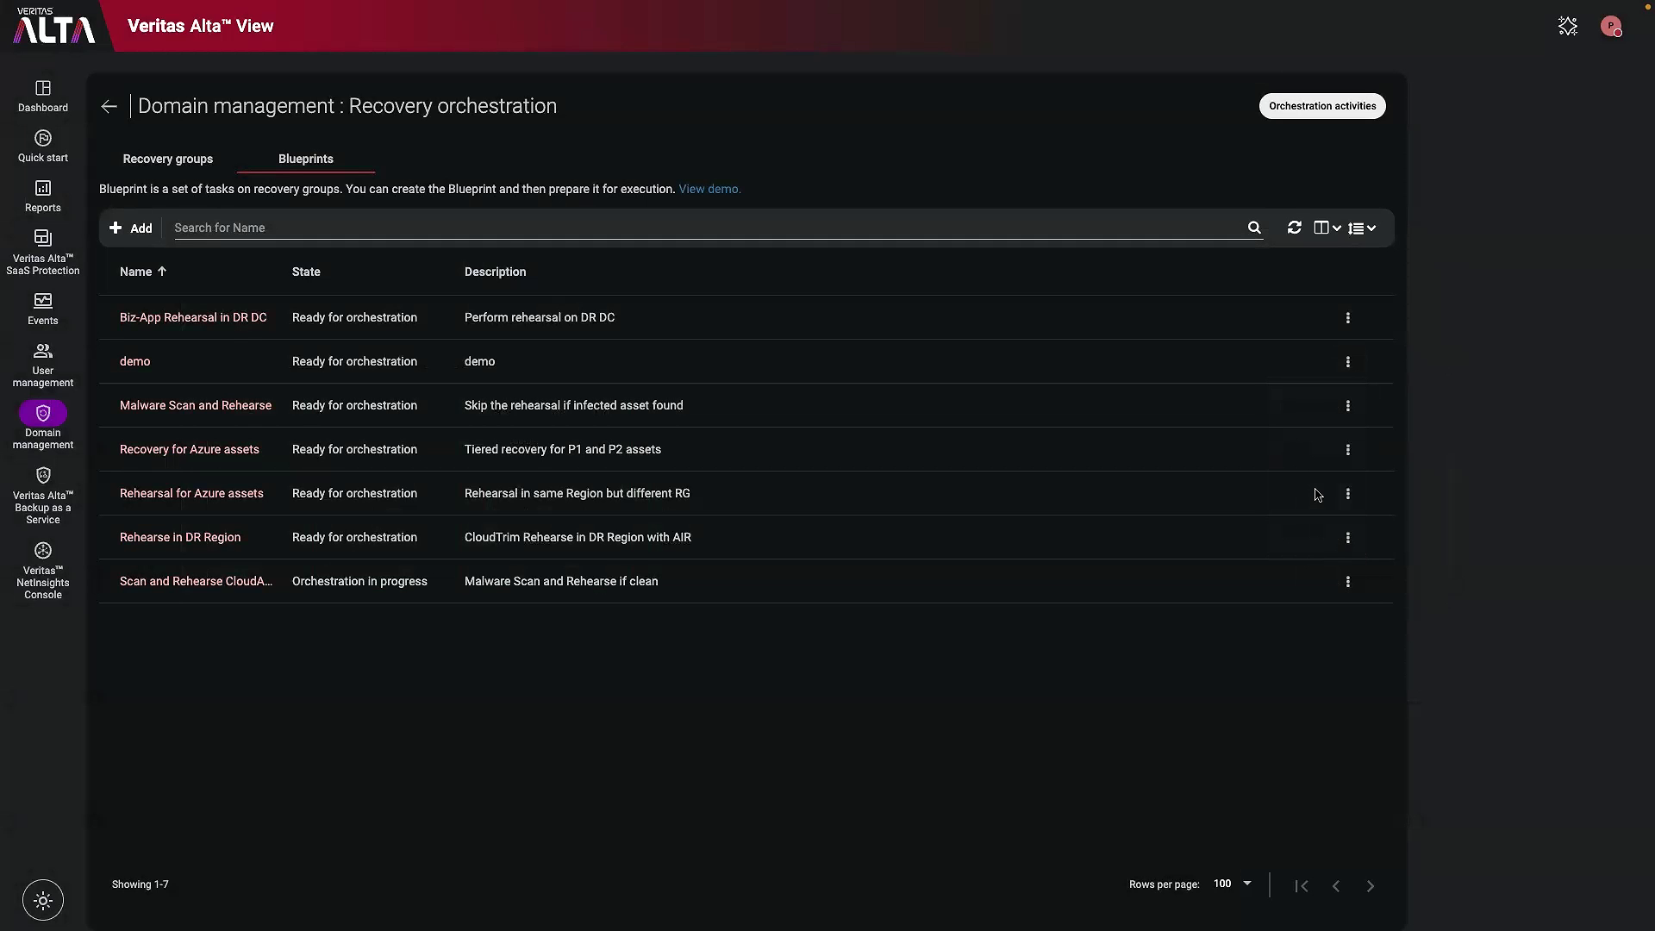